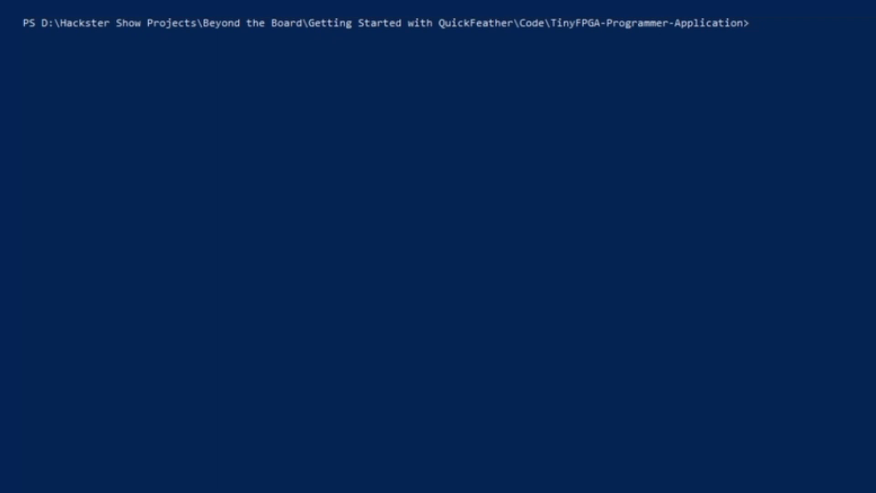
List the programmer folder and flash quickfeather-simple-stream-data-collection.bin to the M4 on COM3
{"action": "type", "text": "dir"}
{"action": "key", "text": "Return"}
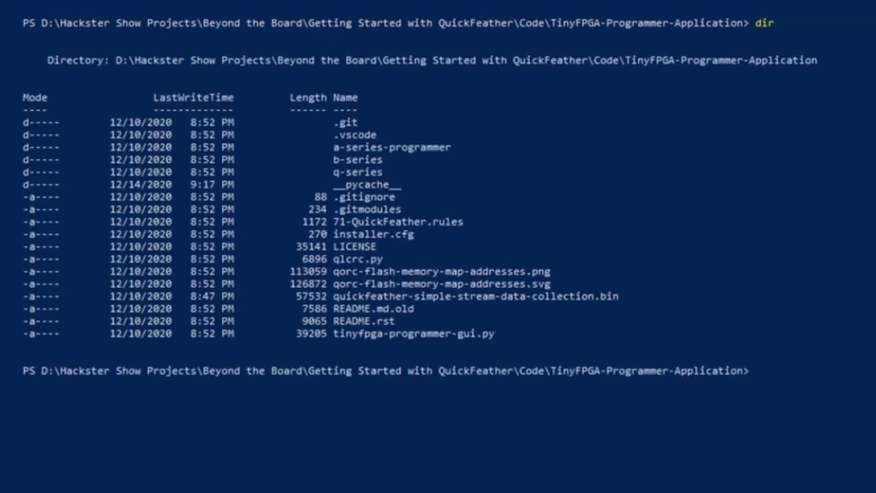
{"action": "left_click_drag", "start_coordinate": [340, 296], "coordinate": [516, 294]}
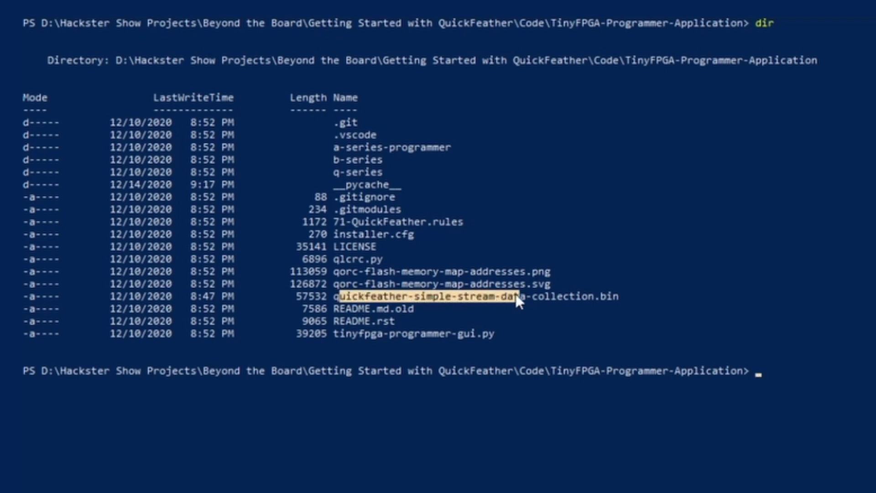
{"action": "left_click", "coordinate": [647, 284]}
{"action": "type", "text": "python tinyfpga-programmer-gui.py --port COM3 --m4 quickfeather-simple-stream-data-collection.bin --moc"}
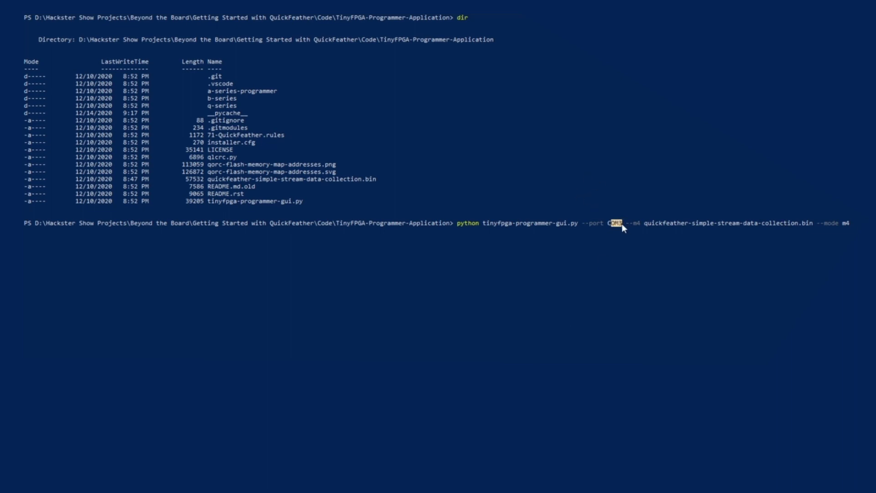
{"action": "key", "text": "Escape"}
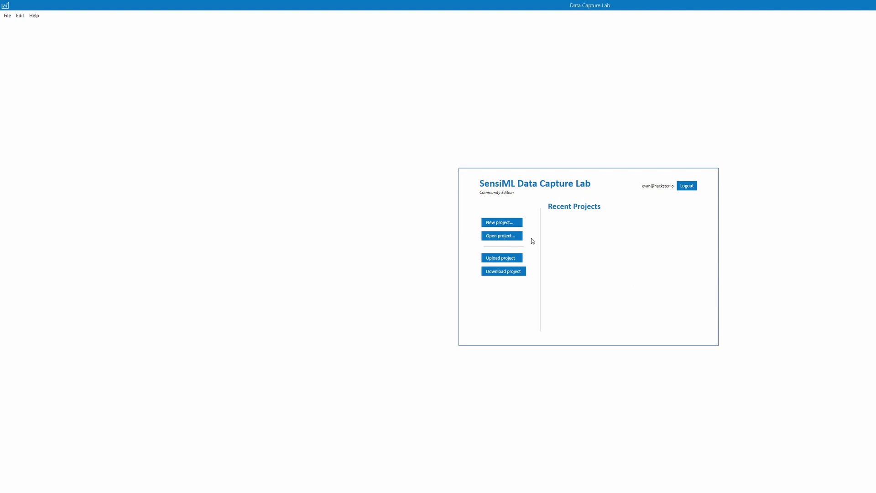
Create a new project, replacing the default MyProject name with 'Example Project'
{"action": "left_click", "coordinate": [507, 223]}
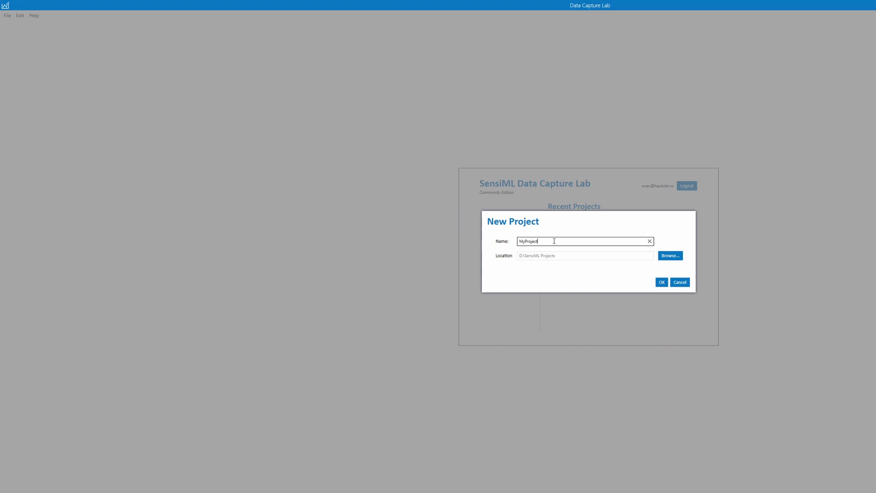
{"action": "double_click", "coordinate": [554, 241]}
{"action": "type", "text": "Example Project"}
{"action": "left_click", "coordinate": [664, 282]}
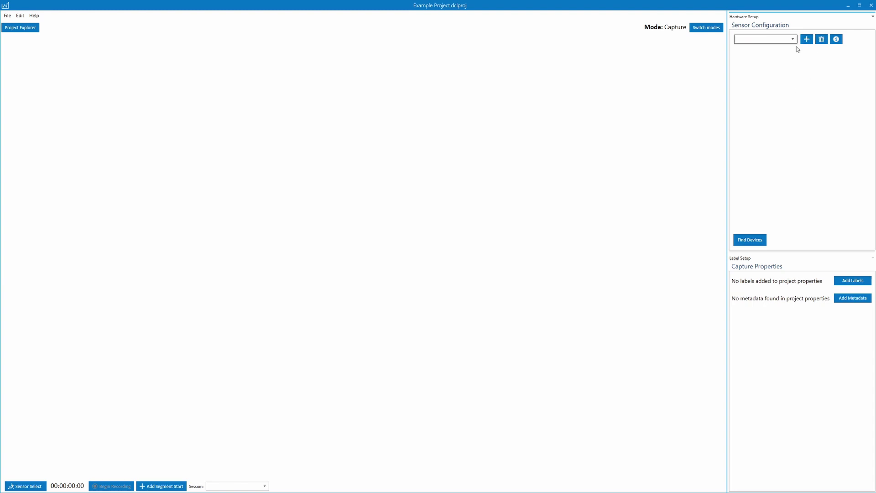
Save Sensor 1 with QuickFeather Simple Stream Custom: accelerometer at sample rate 105, serial connection
{"action": "left_click", "coordinate": [20, 16]}
{"action": "left_click", "coordinate": [807, 40]}
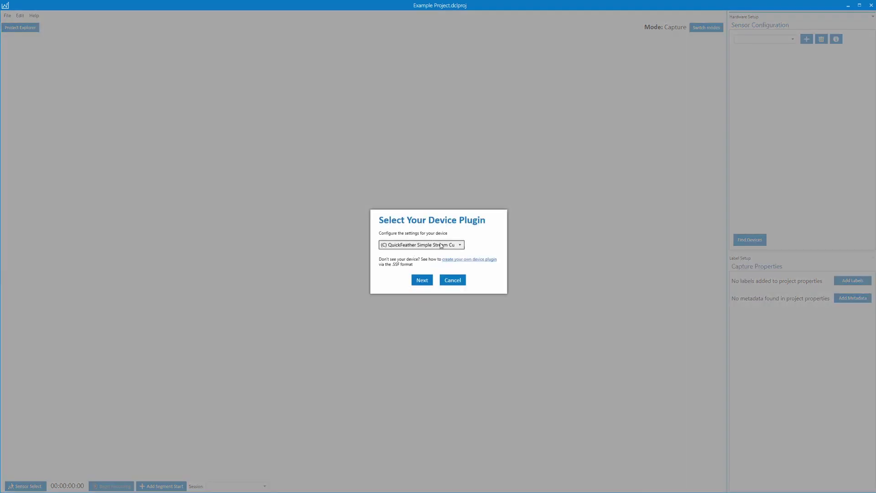
{"action": "left_click", "coordinate": [422, 279]}
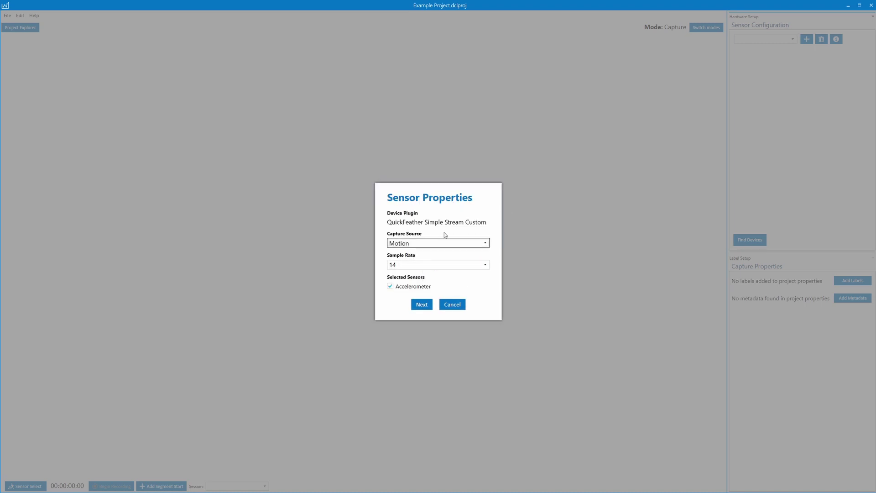
{"action": "left_click", "coordinate": [438, 265]}
{"action": "left_click", "coordinate": [446, 280]}
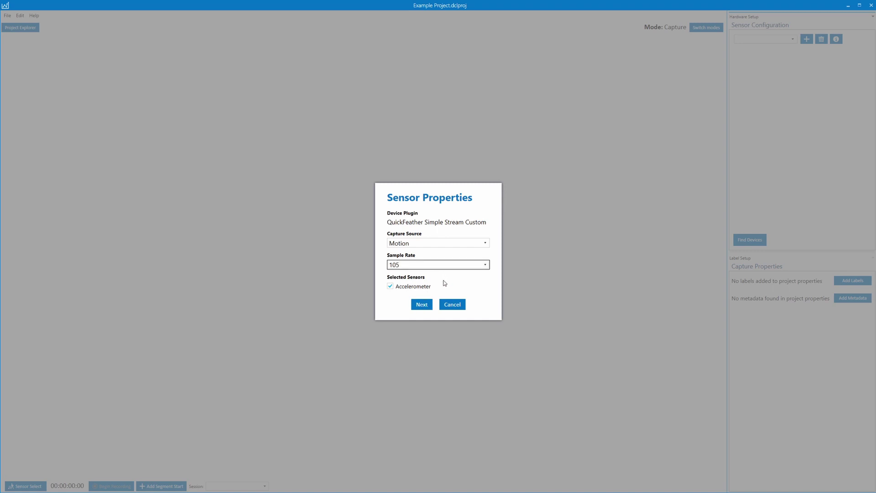
{"action": "left_click", "coordinate": [422, 305]}
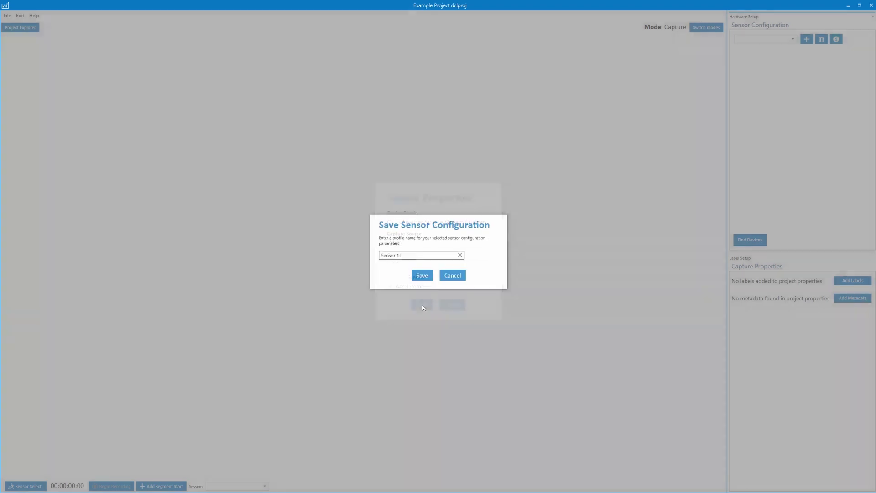
{"action": "left_click", "coordinate": [424, 276]}
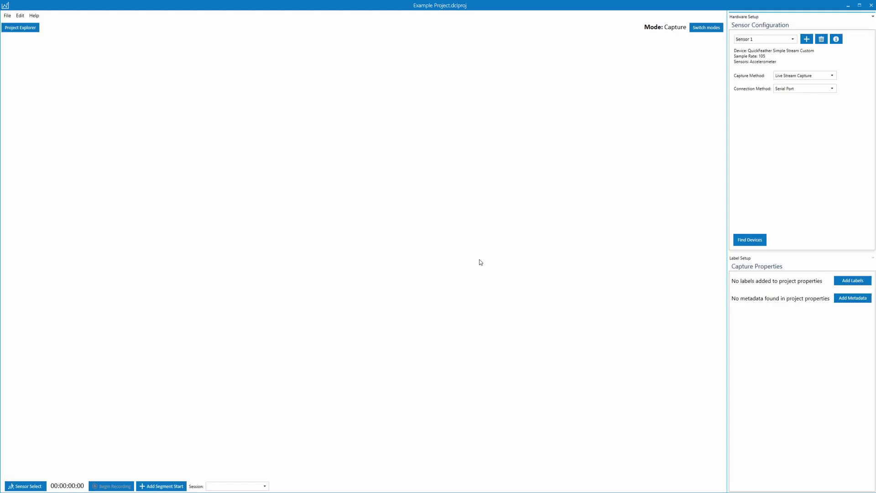
{"action": "left_click", "coordinate": [800, 90]}
{"action": "left_click", "coordinate": [803, 97]}
Scan for devices and connect to the QuickFeather on COM4
{"action": "left_click", "coordinate": [749, 240]}
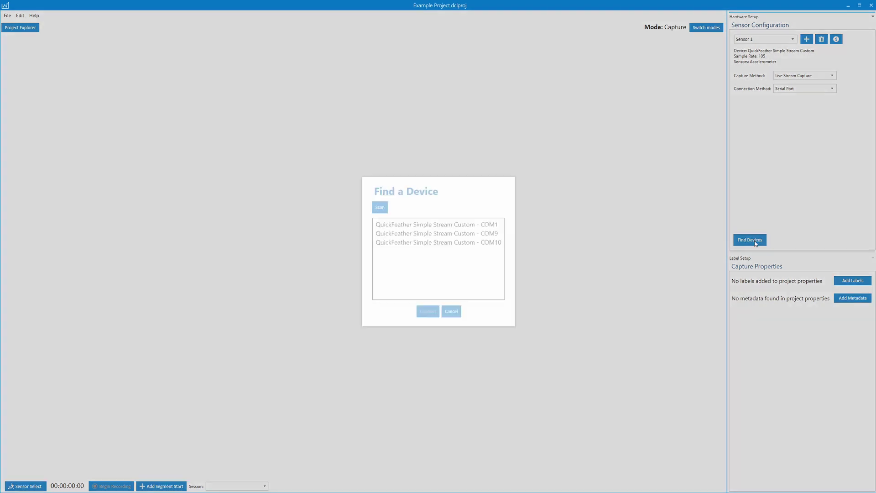
{"action": "left_click", "coordinate": [380, 208]}
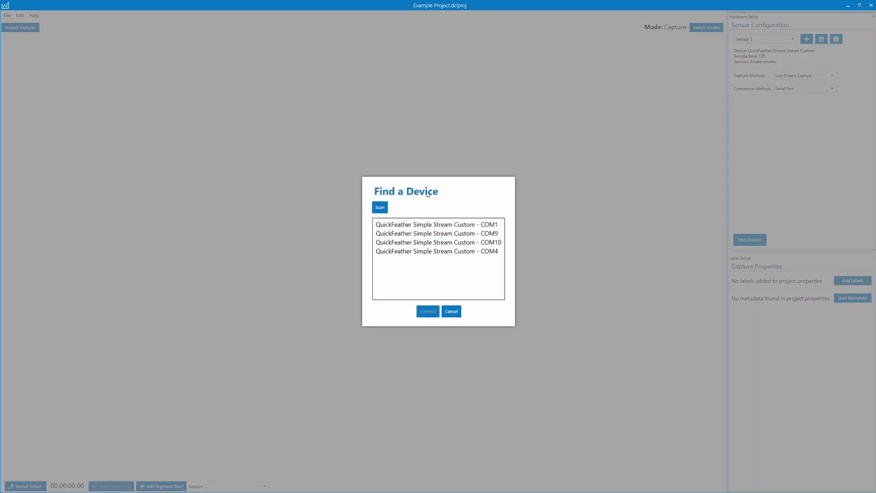
{"action": "left_click", "coordinate": [442, 254]}
{"action": "left_click", "coordinate": [428, 312]}
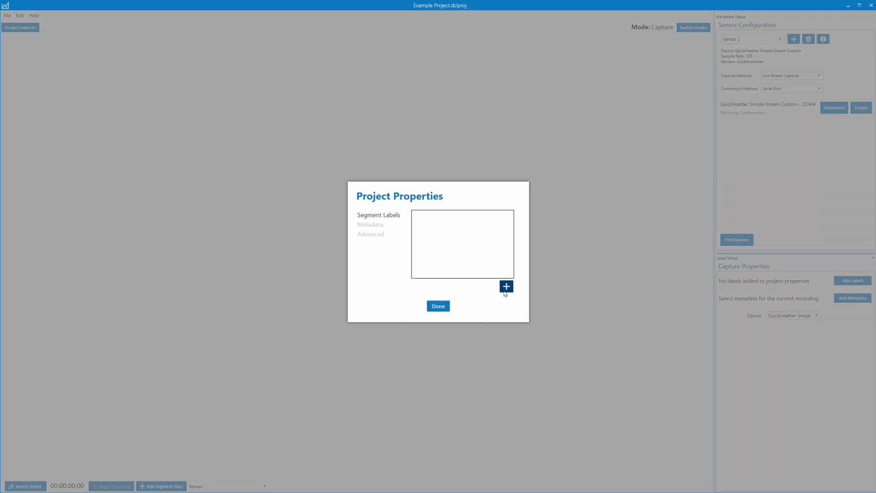
Add segment labels rest and movement, and select rest as the recording label
{"action": "left_click", "coordinate": [506, 287]}
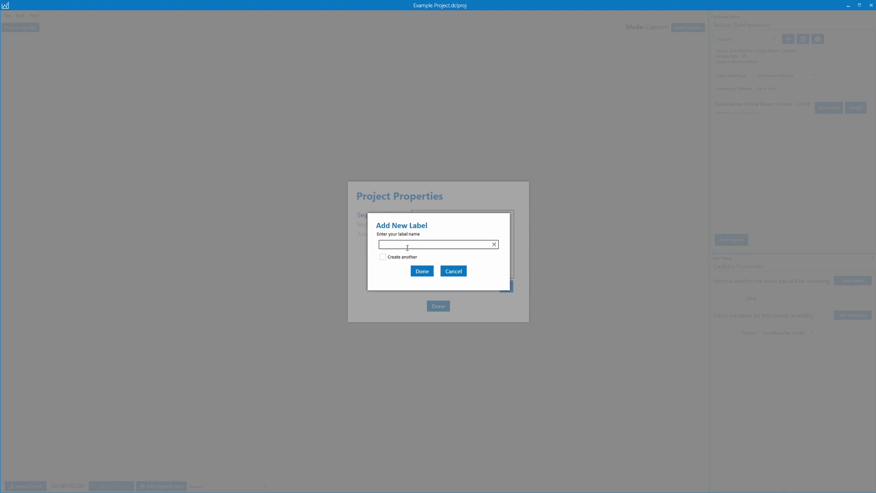
{"action": "left_click", "coordinate": [391, 258]}
{"action": "left_click", "coordinate": [420, 272]}
{"action": "left_click", "coordinate": [422, 271]}
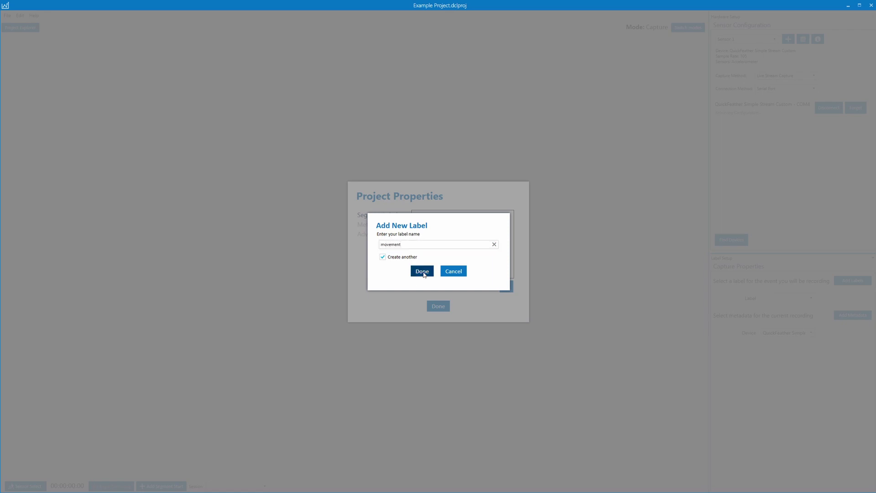
{"action": "left_click", "coordinate": [455, 273]}
{"action": "left_click", "coordinate": [438, 306]}
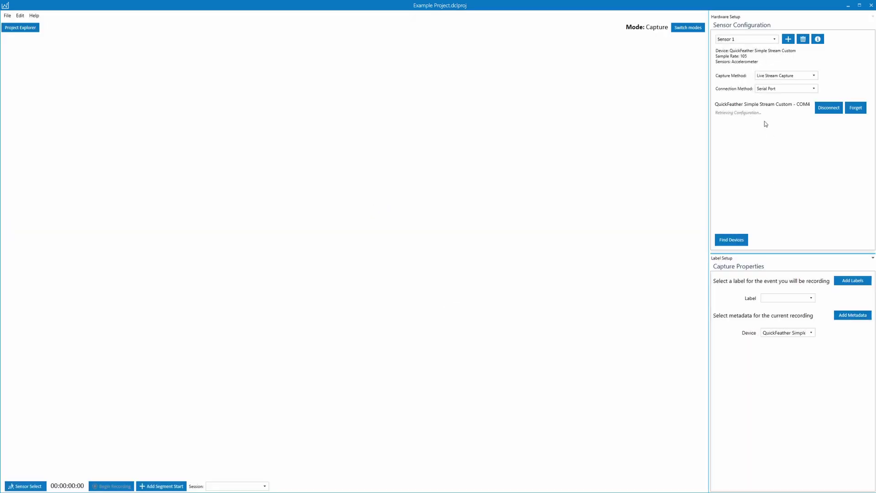
{"action": "left_click", "coordinate": [781, 310]}
Add a Class dropdown metadata field with values Train and Test, set to Train
{"action": "left_click", "coordinate": [838, 315]}
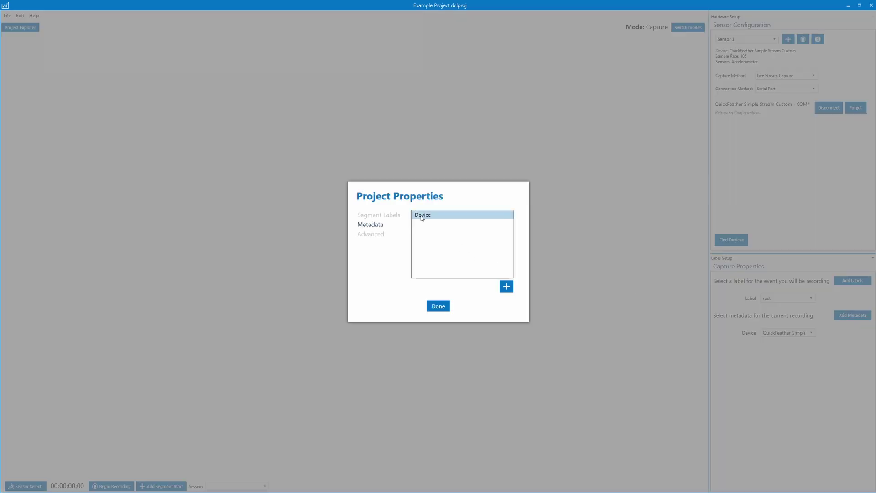
{"action": "left_click", "coordinate": [506, 286]}
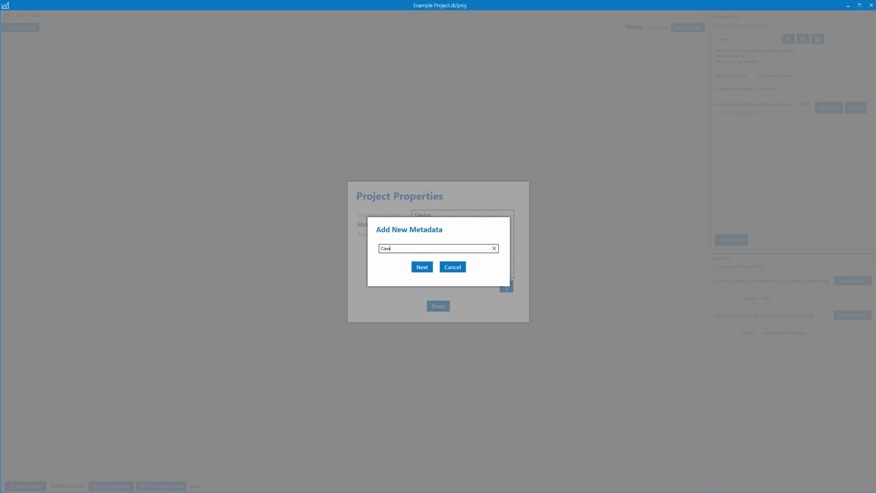
{"action": "left_click", "coordinate": [422, 267]}
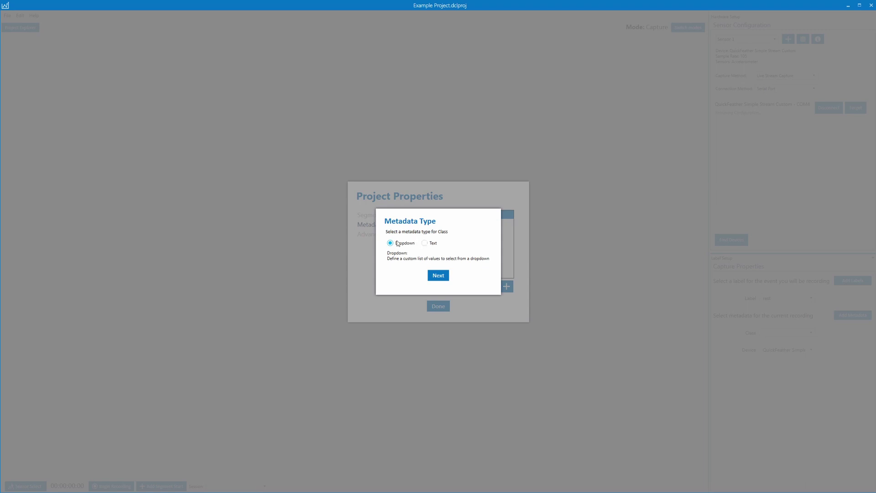
{"action": "left_click", "coordinate": [431, 278]}
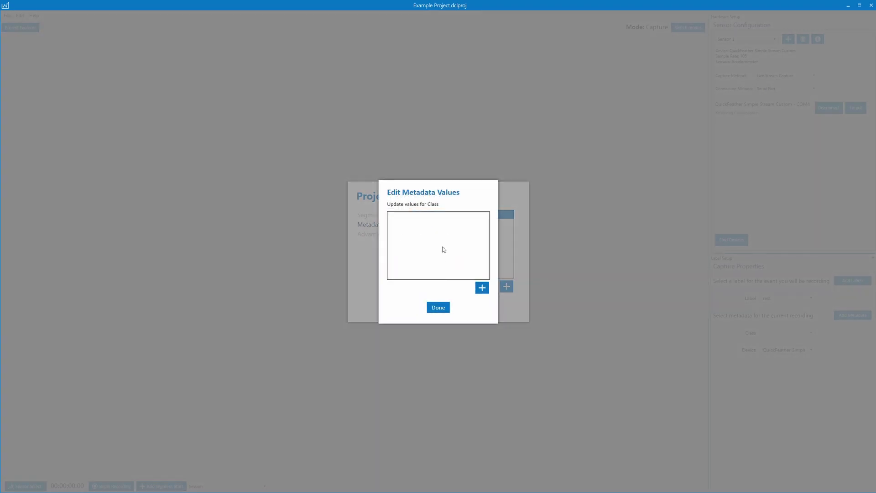
{"action": "left_click", "coordinate": [481, 288]}
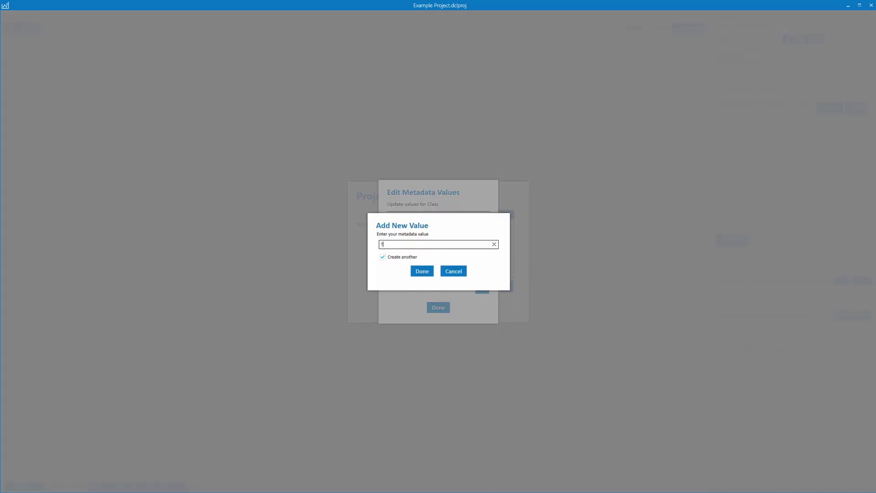
{"action": "left_click", "coordinate": [422, 271]}
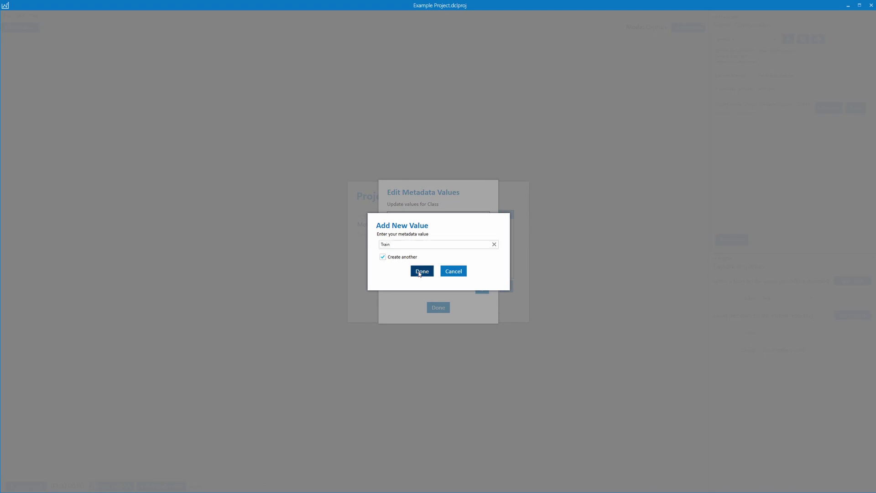
{"action": "left_click", "coordinate": [398, 244]}
{"action": "left_click", "coordinate": [416, 271]}
{"action": "left_click", "coordinate": [419, 272]}
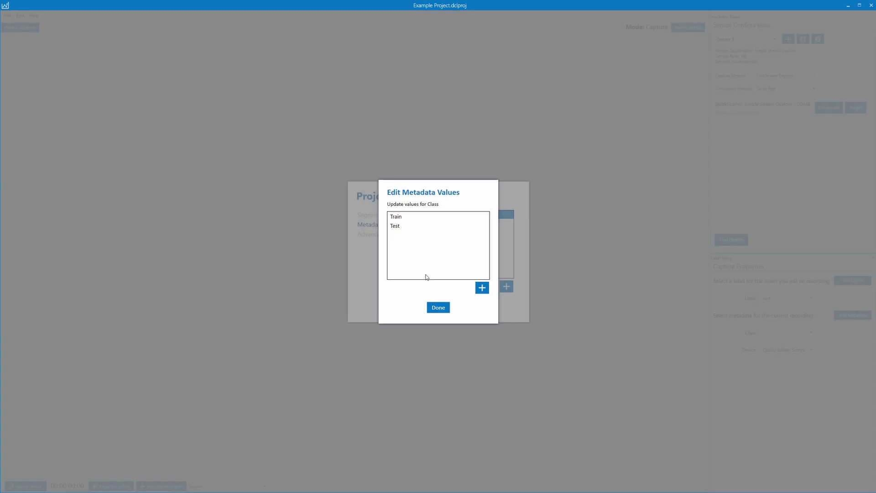
{"action": "left_click", "coordinate": [438, 307]}
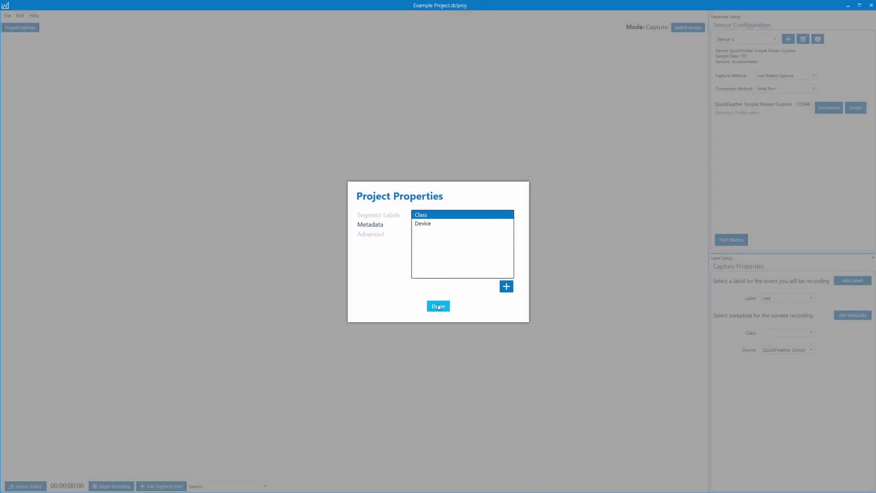
{"action": "left_click", "coordinate": [438, 307]}
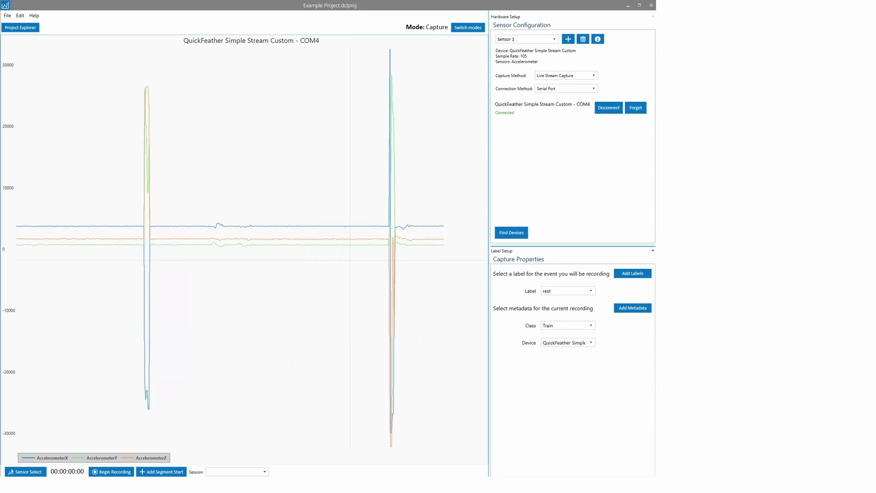
{"action": "left_click", "coordinate": [25, 471]}
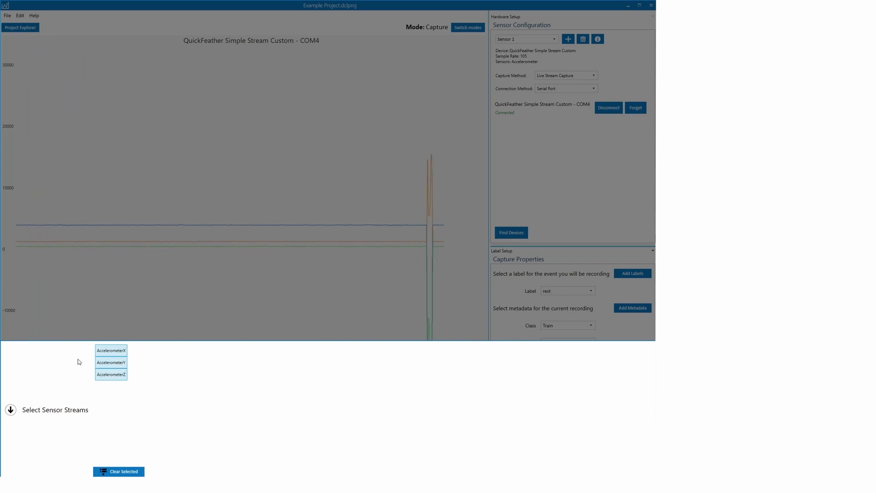
{"action": "left_click", "coordinate": [11, 410]}
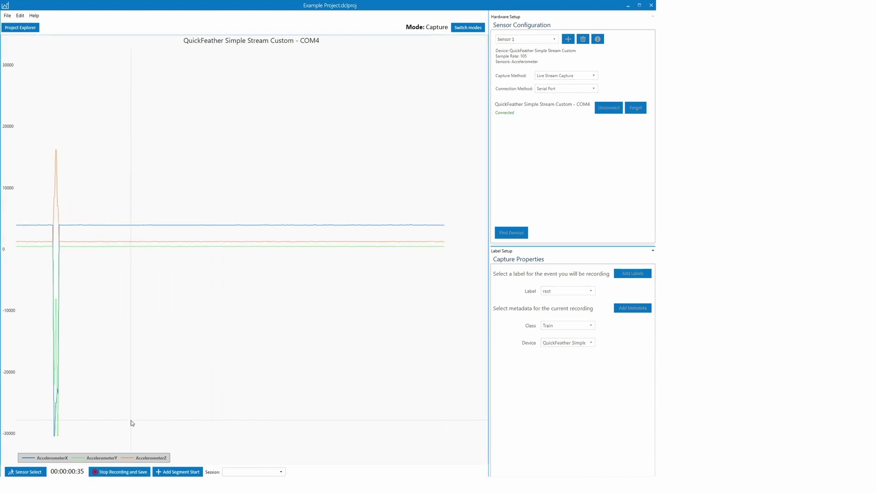
{"action": "left_click", "coordinate": [120, 472]}
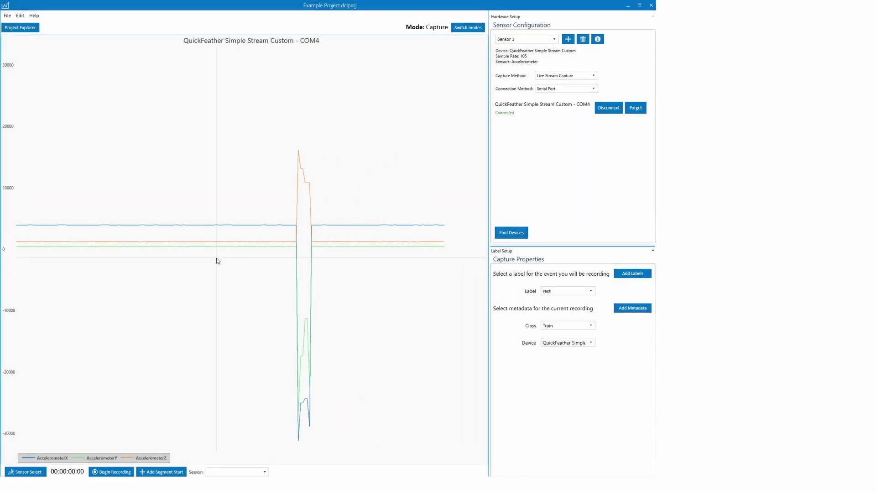
{"action": "left_click", "coordinate": [22, 28]}
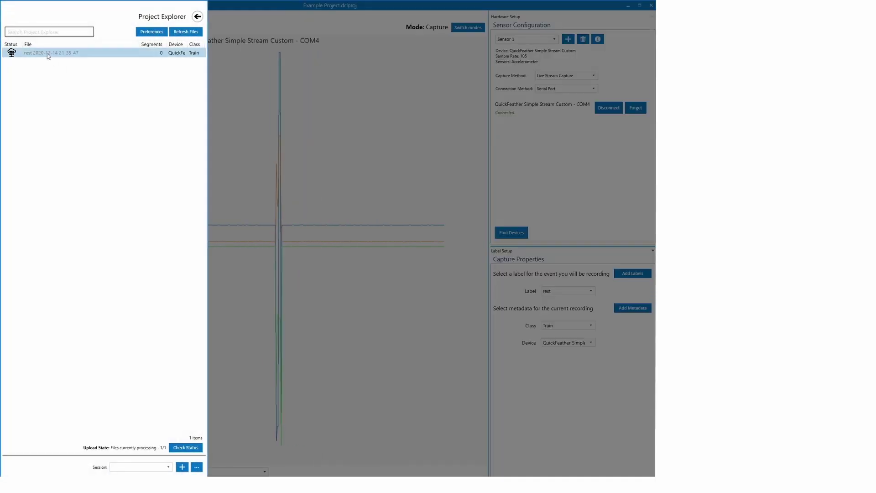
Mark six rest segments on the rest capture, redrawing segment 2, and save them
{"action": "left_click", "coordinate": [73, 53]}
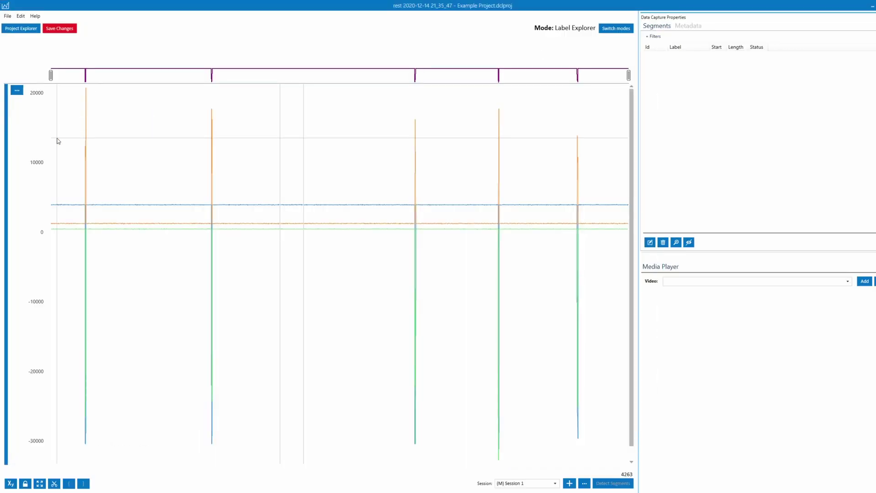
{"action": "left_click", "coordinate": [83, 90]}
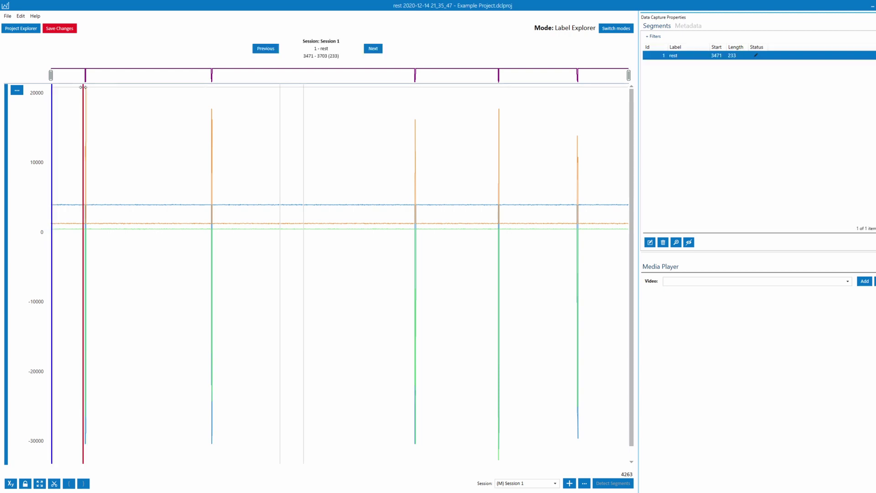
{"action": "left_click_drag", "start_coordinate": [89, 89], "coordinate": [130, 92]}
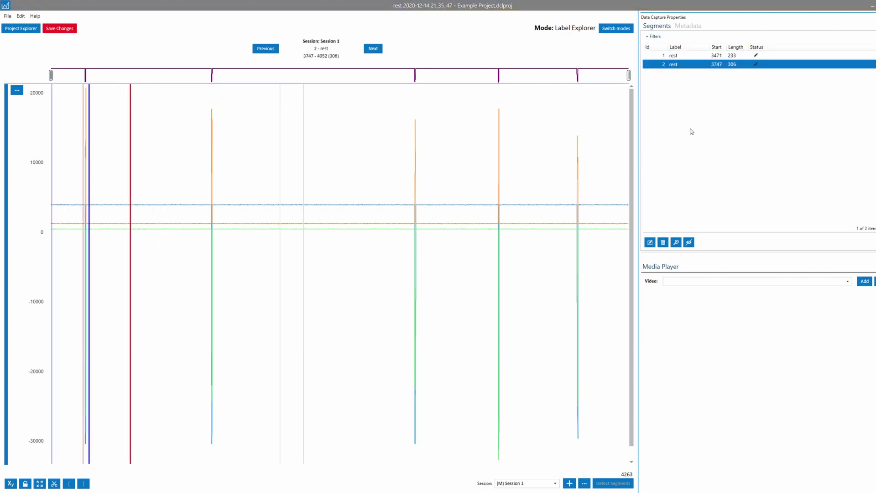
{"action": "left_click", "coordinate": [453, 279]}
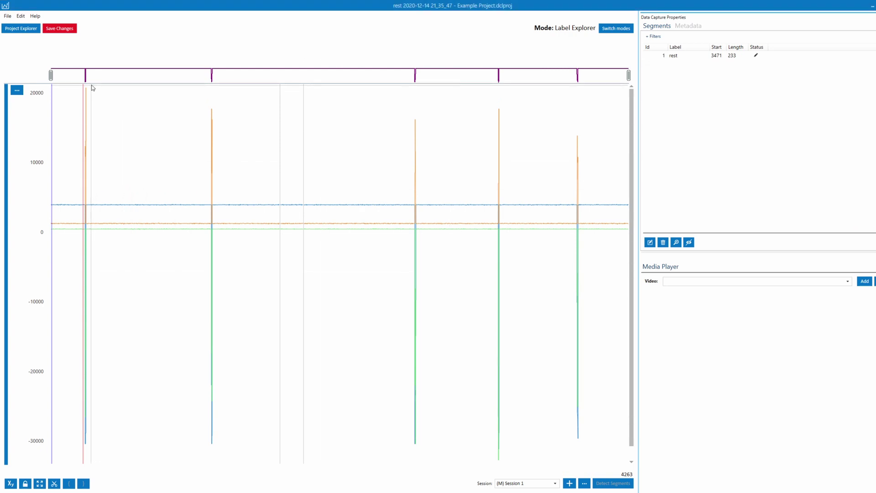
{"action": "left_click_drag", "start_coordinate": [90, 88], "coordinate": [574, 90]}
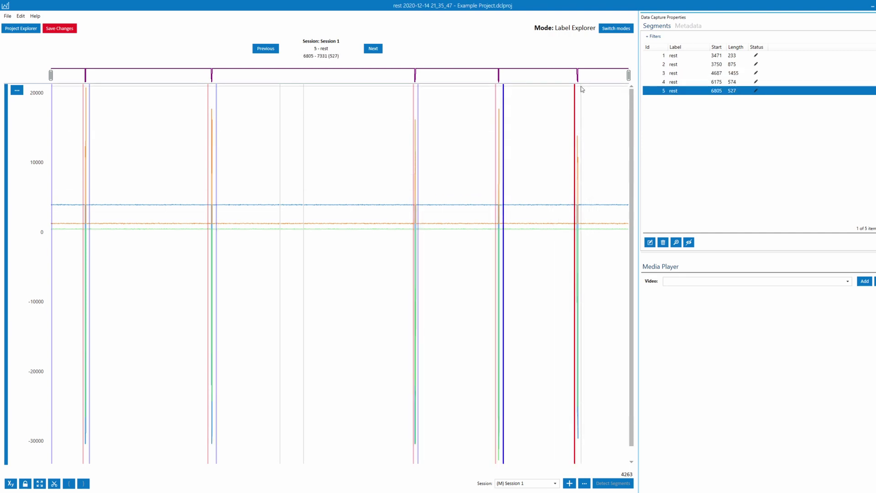
{"action": "left_click_drag", "start_coordinate": [627, 93], "coordinate": [580, 93]}
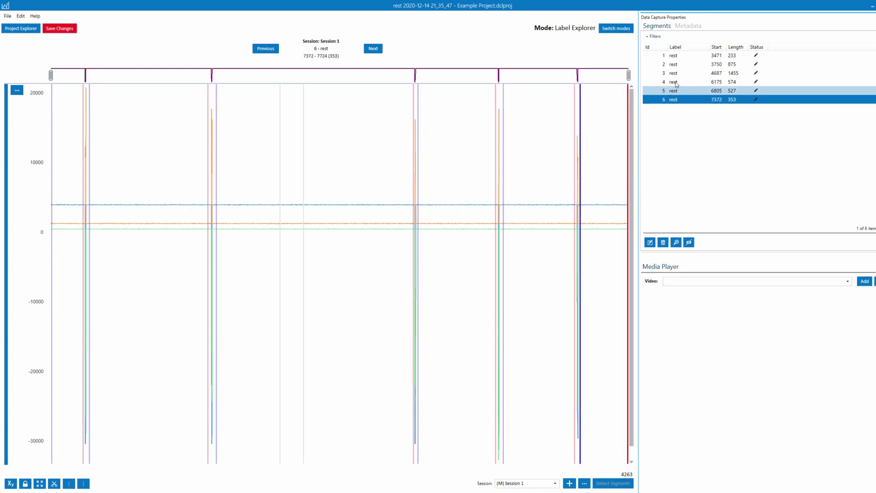
{"action": "left_click", "coordinate": [66, 28]}
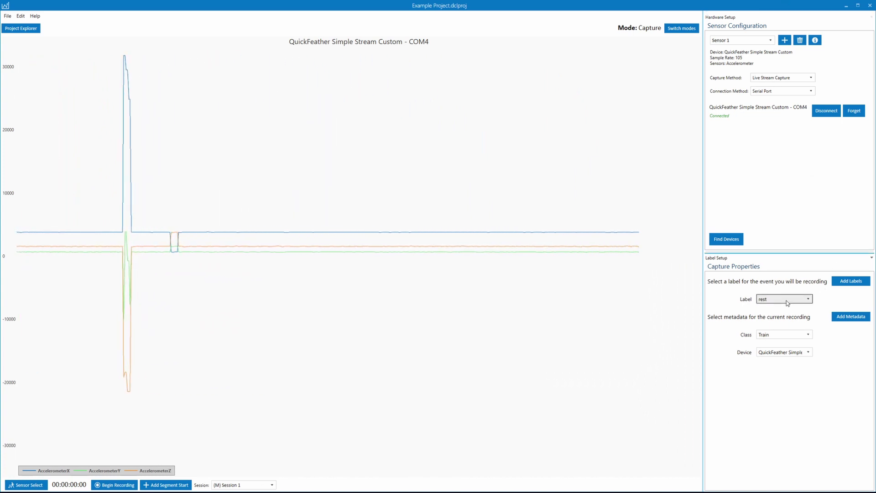
{"action": "scroll", "coordinate": [784, 299], "scroll_direction": "down", "scroll_amount": 1}
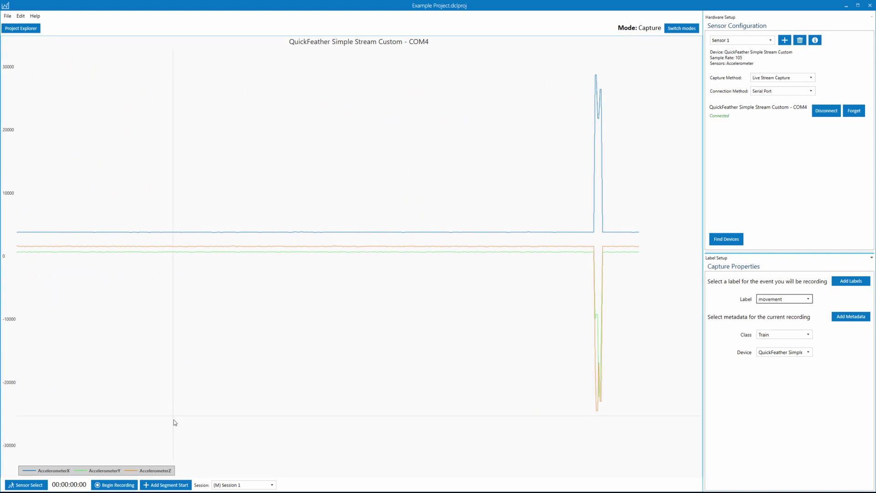
{"action": "left_click", "coordinate": [114, 485]}
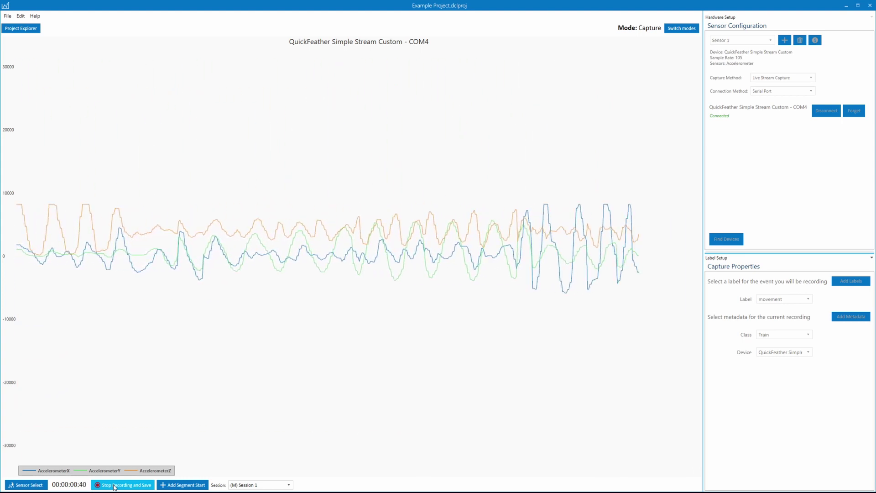
{"action": "left_click", "coordinate": [114, 485]}
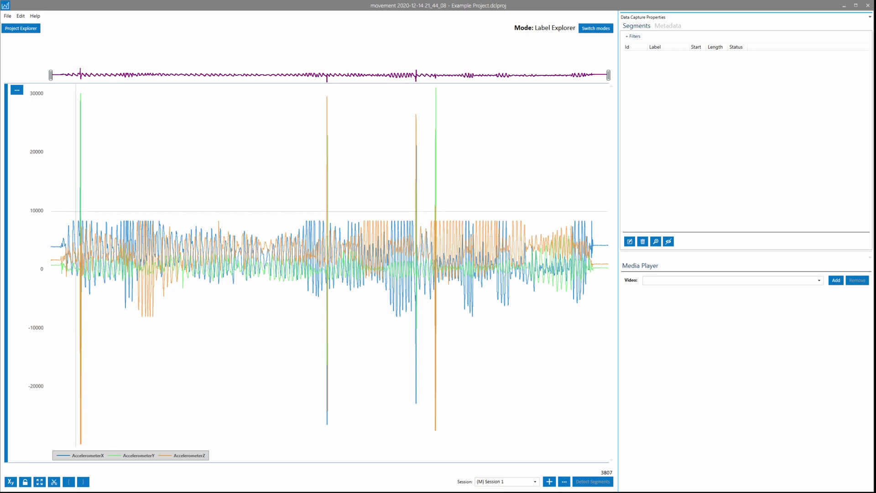
Mark five segments on the movement capture and label all five as movement
{"action": "left_click_drag", "start_coordinate": [51, 110], "coordinate": [609, 84]}
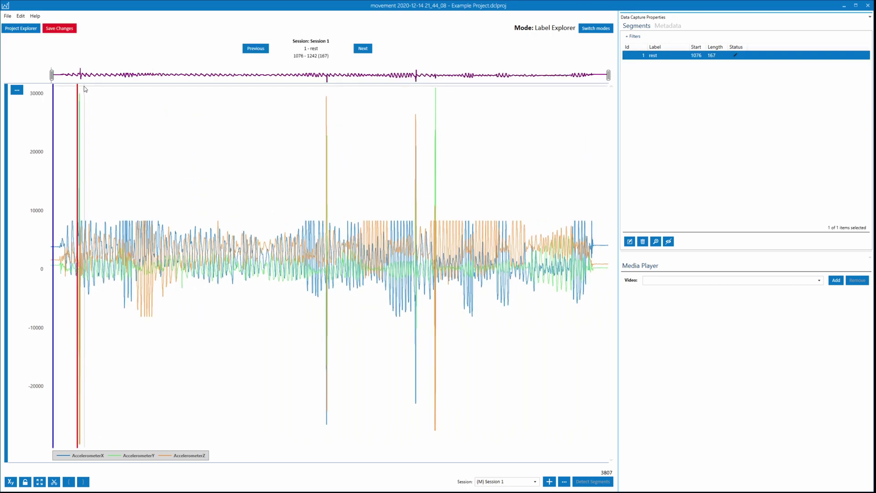
{"action": "left_click_drag", "start_coordinate": [84, 88], "coordinate": [593, 113]}
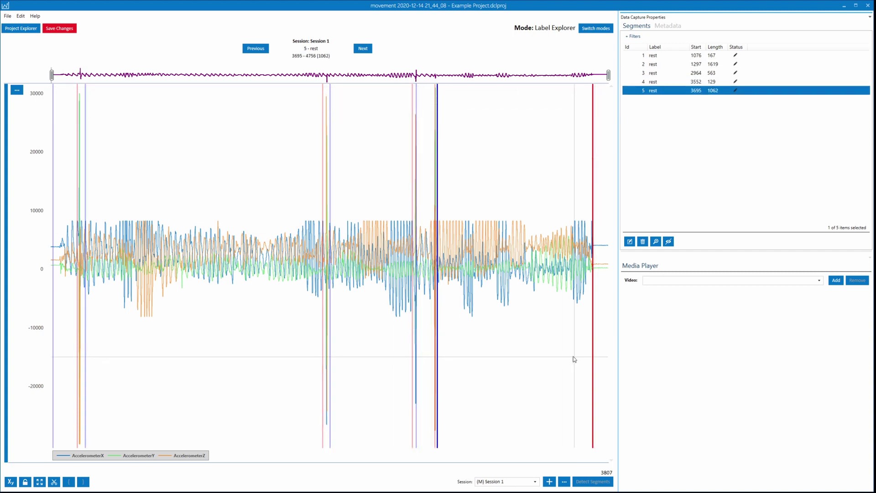
{"action": "left_click", "coordinate": [665, 57]}
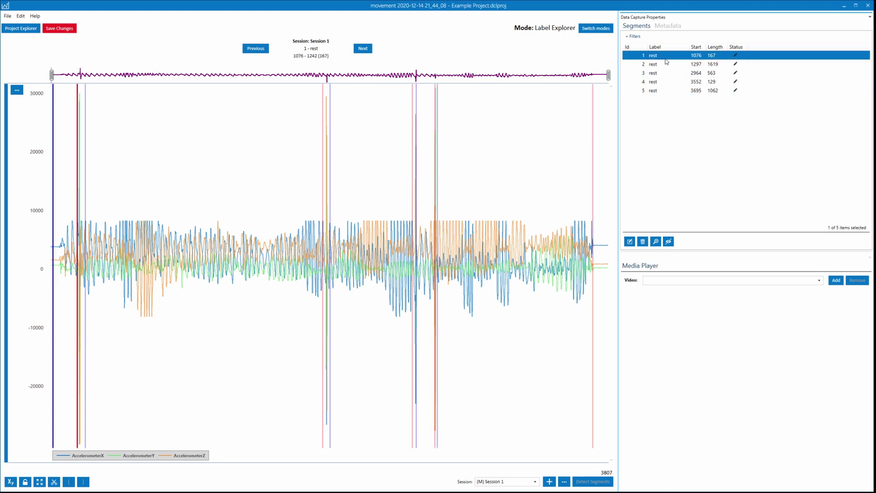
{"action": "left_click", "coordinate": [676, 92], "text": "shift"}
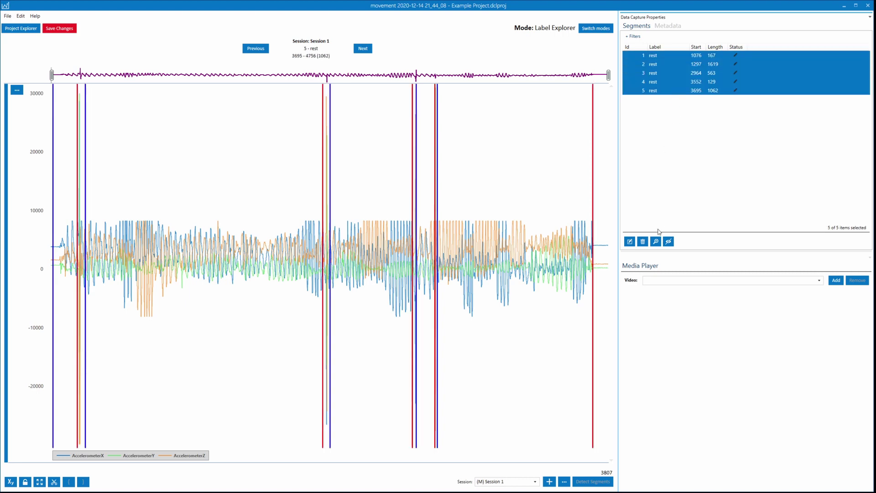
{"action": "left_click", "coordinate": [630, 242]}
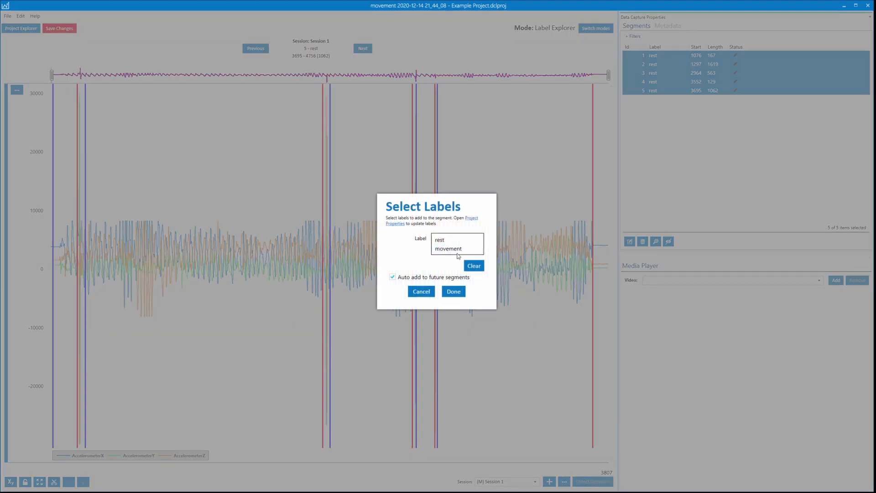
{"action": "left_click", "coordinate": [456, 250]}
{"action": "left_click", "coordinate": [451, 292]}
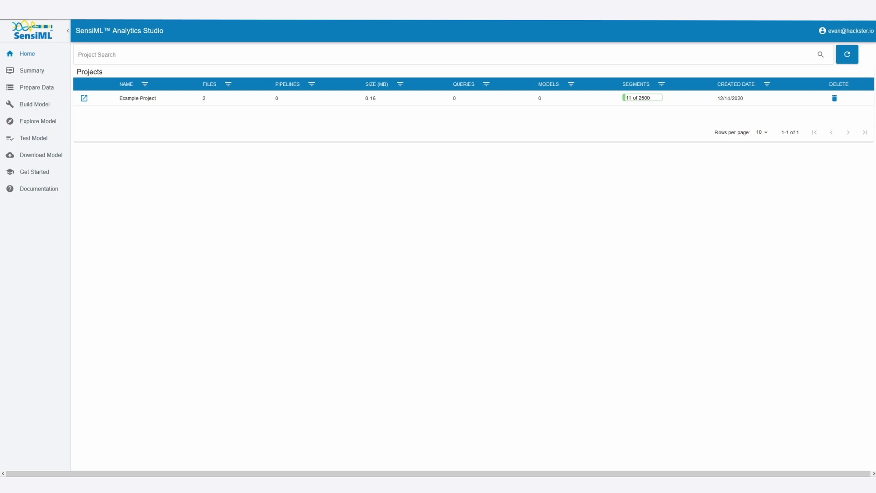
Open Example Project, checking its 2 files and the rest capture's 6 events
{"action": "double_click", "coordinate": [149, 98]}
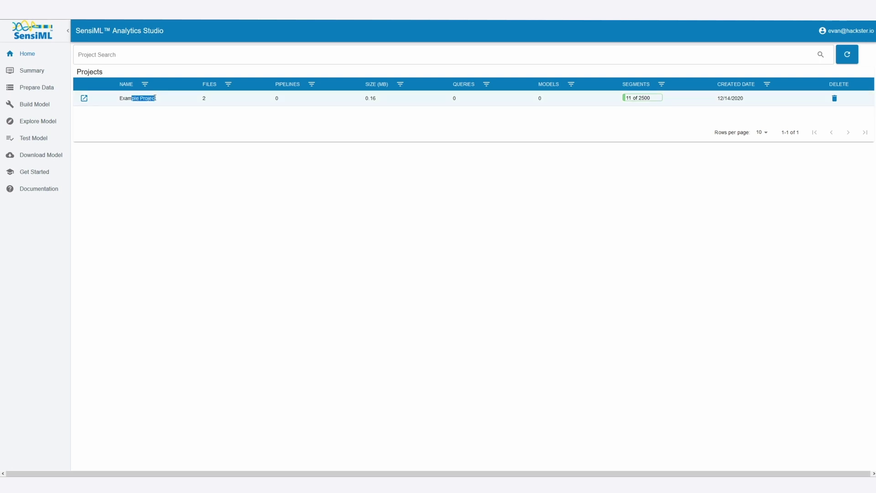
{"action": "left_click", "coordinate": [147, 104]}
{"action": "double_click", "coordinate": [204, 99]}
{"action": "left_click", "coordinate": [84, 99]}
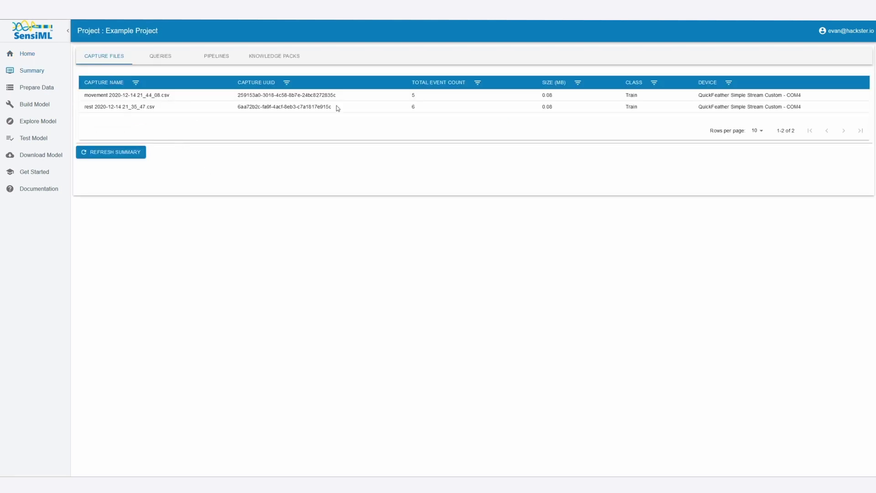
{"action": "double_click", "coordinate": [413, 107]}
Start a new query named Example Query using Session 1
{"action": "left_click", "coordinate": [56, 108]}
{"action": "left_click", "coordinate": [52, 90]}
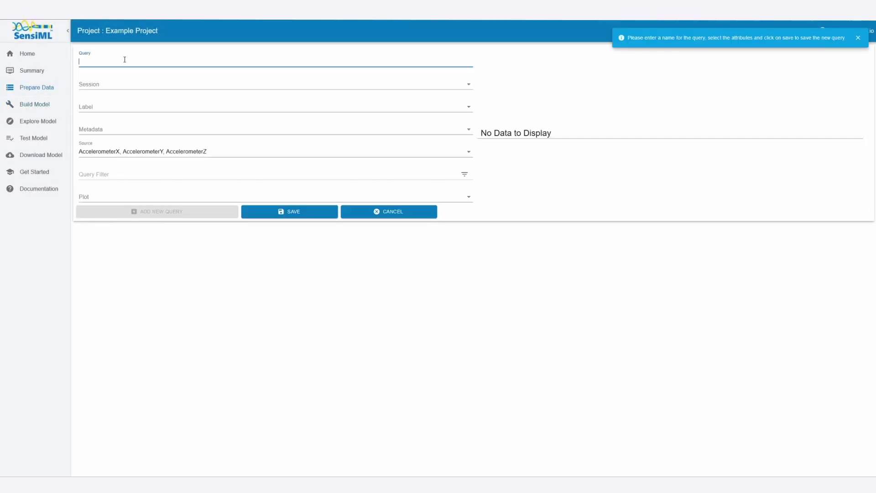
{"action": "left_click", "coordinate": [156, 61]}
{"action": "type", "text": "Example Query"}
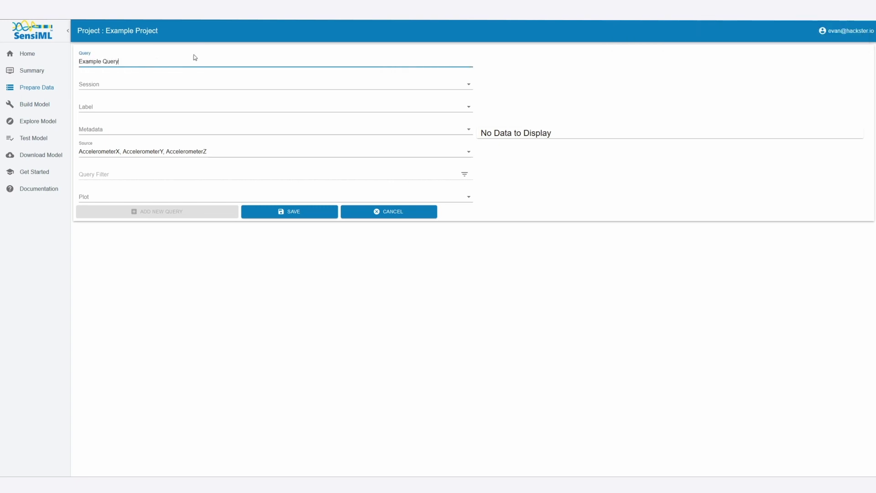
{"action": "left_click", "coordinate": [153, 86]}
{"action": "left_click", "coordinate": [150, 85]}
Set Label as the label column and Class as metadata, plot by Samples, and save the query
{"action": "left_click", "coordinate": [130, 111]}
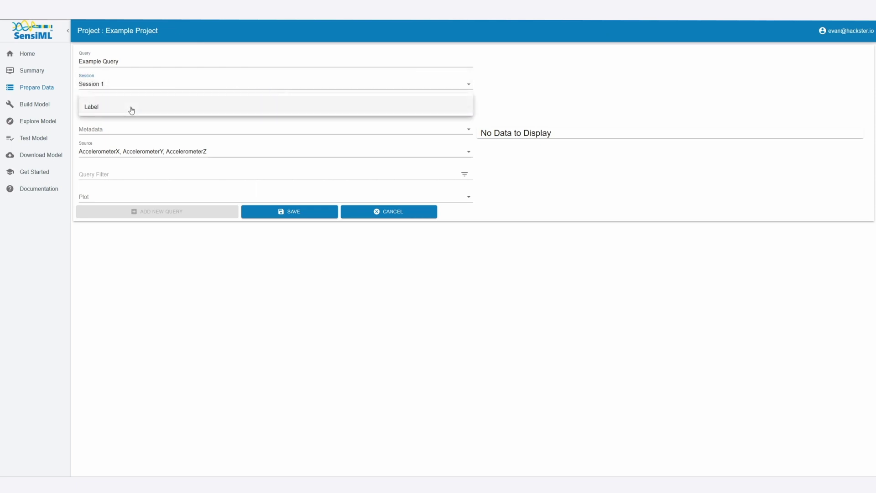
{"action": "left_click", "coordinate": [130, 110]}
{"action": "left_click", "coordinate": [163, 130]}
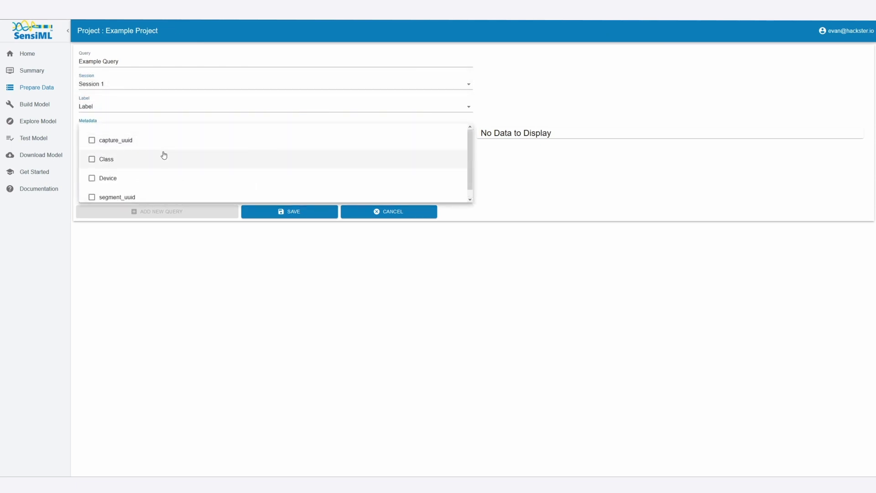
{"action": "left_click", "coordinate": [151, 152]}
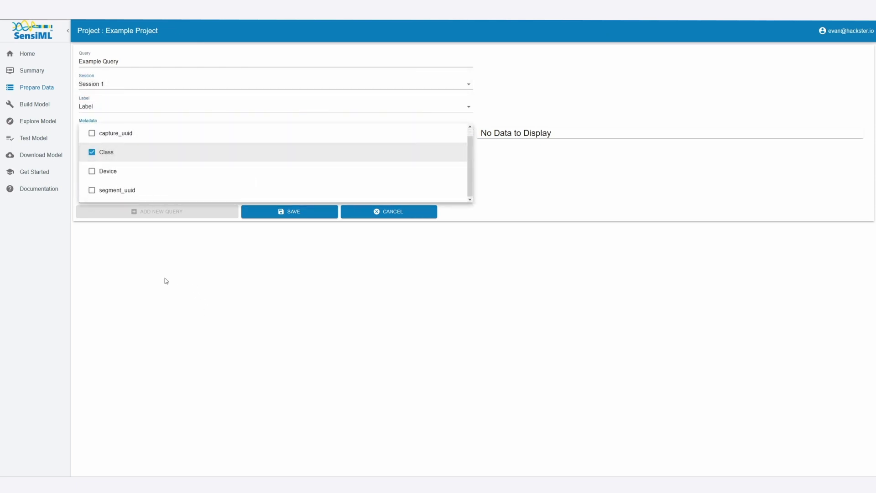
{"action": "left_click", "coordinate": [166, 266]}
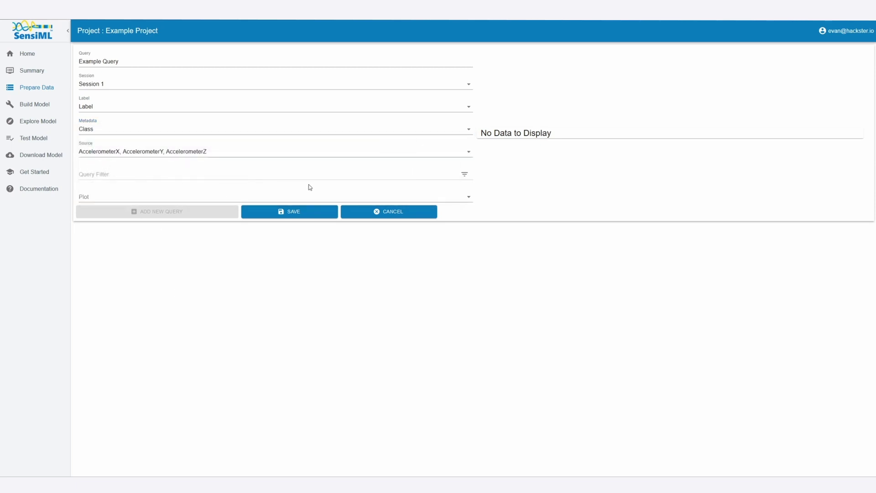
{"action": "left_click", "coordinate": [456, 198]}
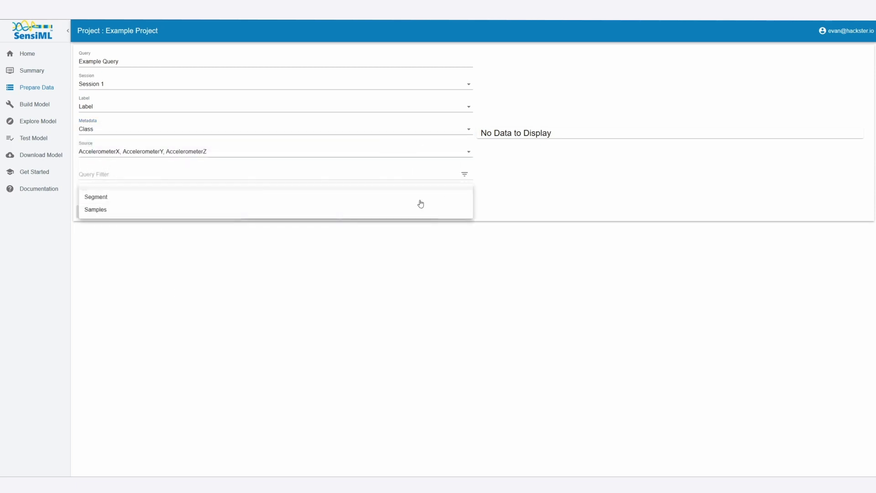
{"action": "left_click", "coordinate": [138, 209]}
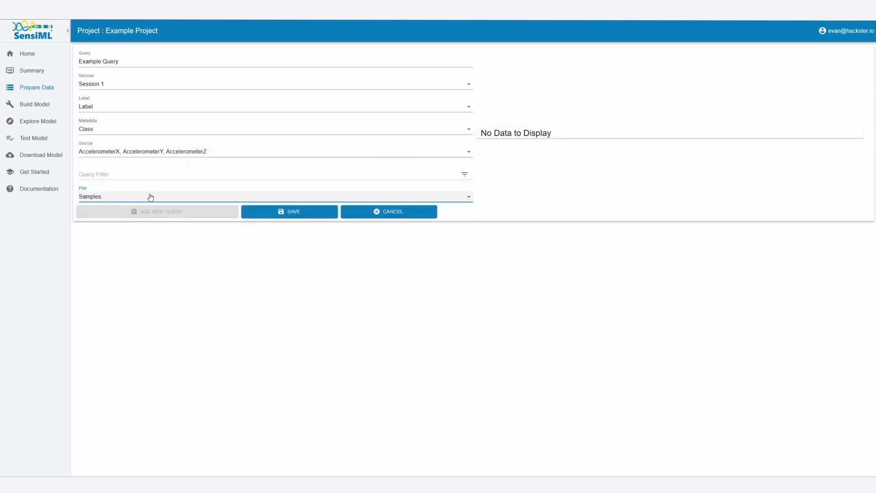
{"action": "left_click", "coordinate": [262, 212]}
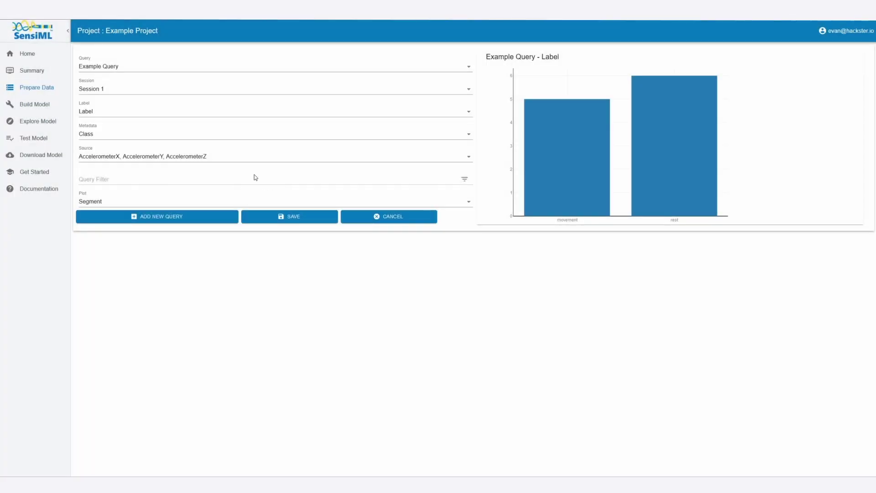
Move on to the Build Model page, discarding the blank new query
{"action": "mouse_move", "coordinate": [556, 152]}
{"action": "left_click", "coordinate": [185, 218]}
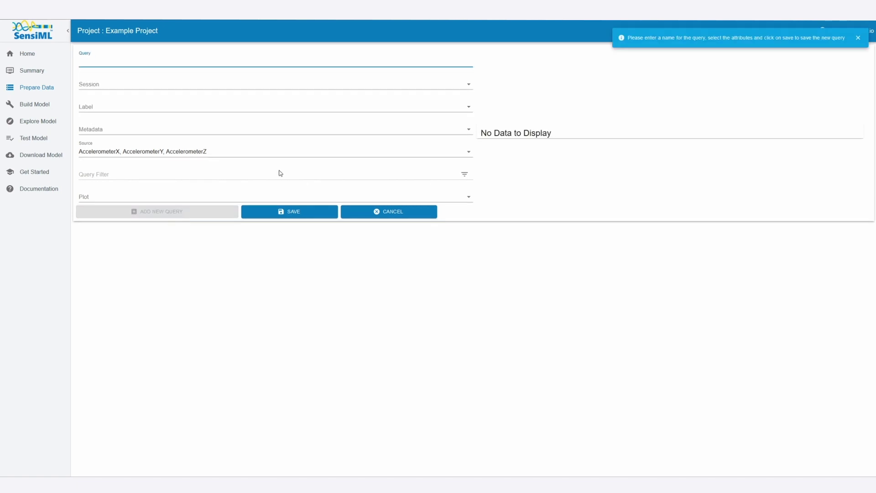
{"action": "left_click", "coordinate": [28, 103]}
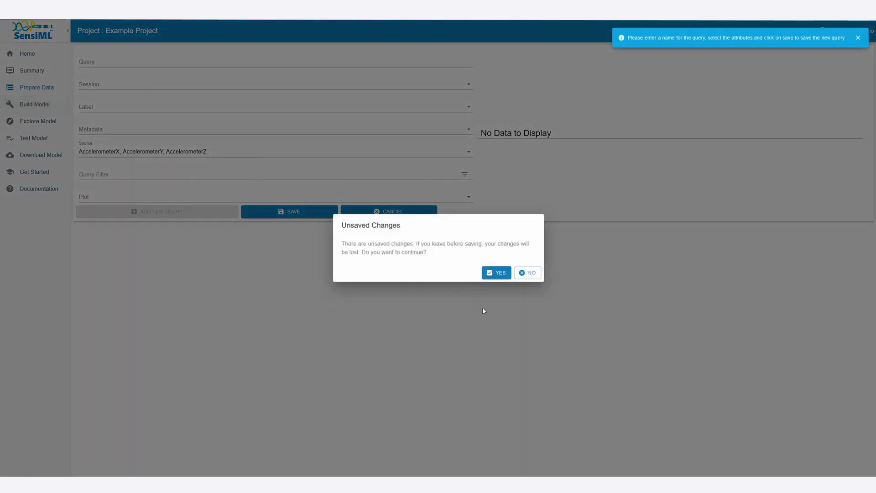
{"action": "left_click", "coordinate": [496, 272]}
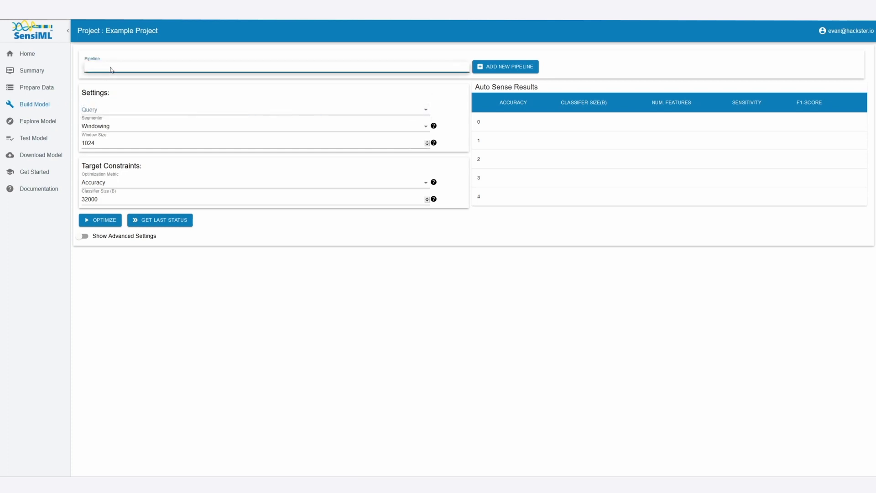
Create a pipeline named 'Example Pipeline' that uses Example Query
{"action": "left_click", "coordinate": [505, 67]}
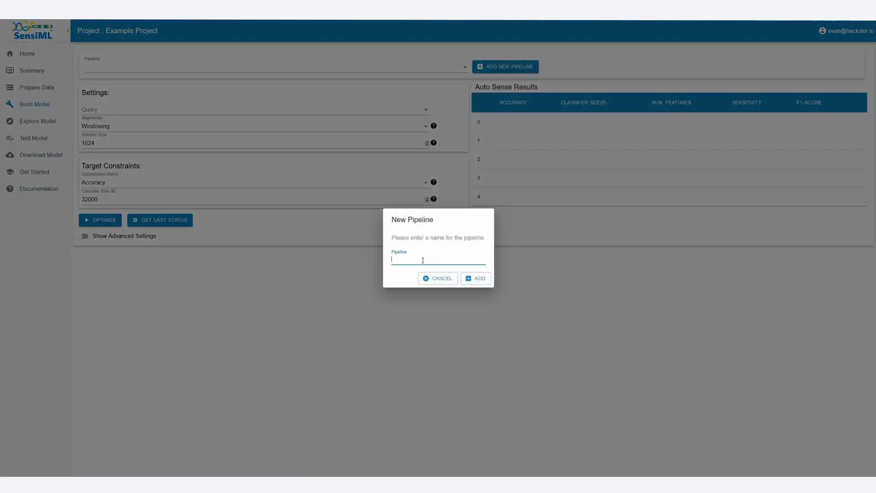
{"action": "type", "text": "Example Pipeline"}
{"action": "left_click", "coordinate": [475, 278]}
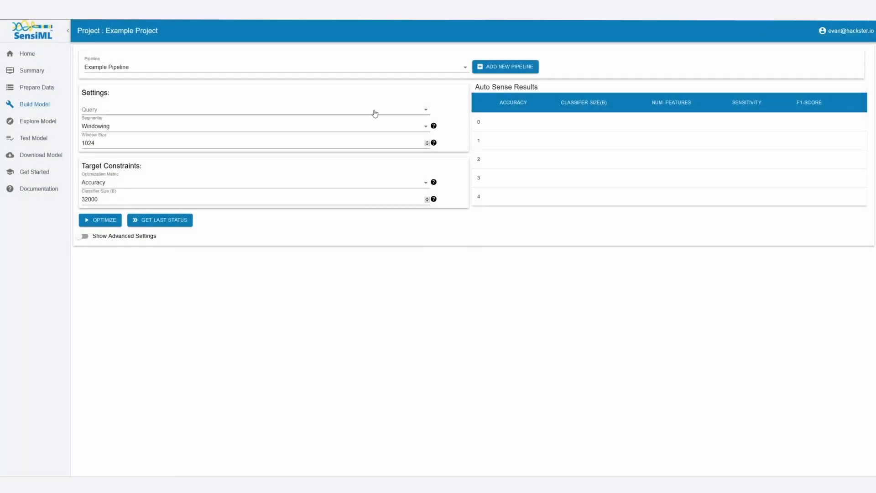
{"action": "left_click", "coordinate": [372, 111]}
{"action": "left_click", "coordinate": [173, 114]}
Change the window size from 1024 to 105, keeping the Windowing segmenter
{"action": "left_click", "coordinate": [135, 142]}
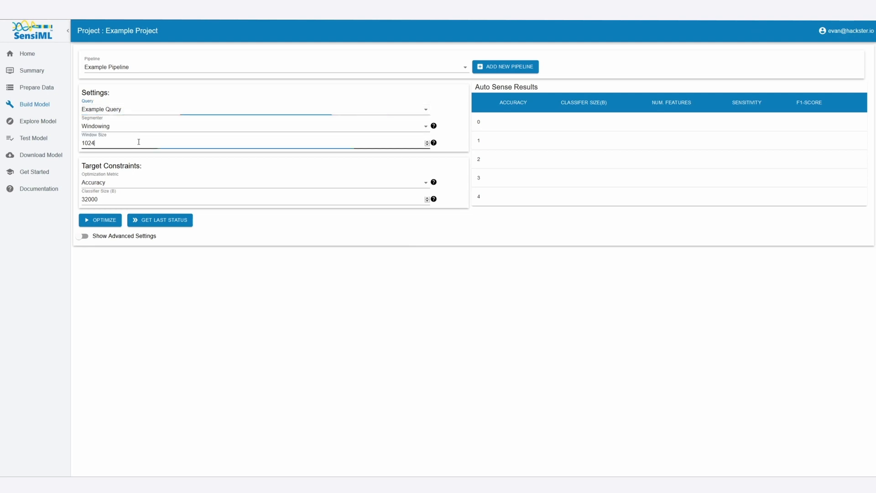
{"action": "left_click_drag", "start_coordinate": [135, 142], "coordinate": [82, 143]}
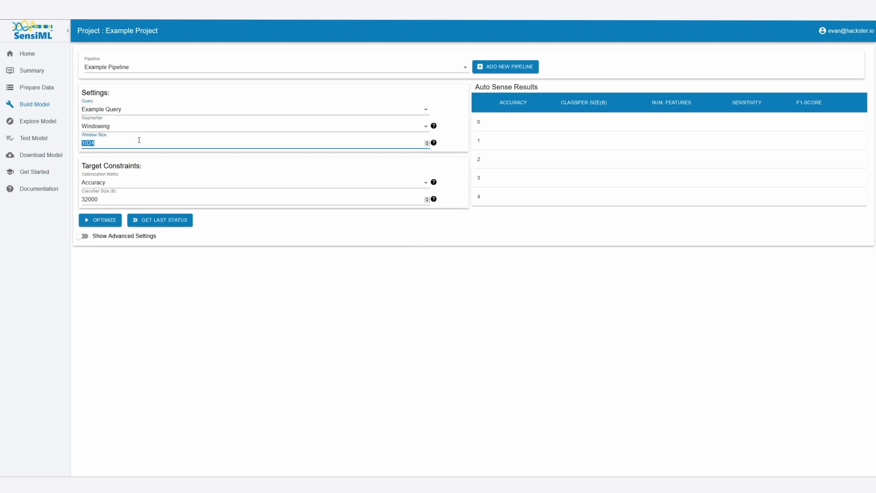
{"action": "type", "text": "105"}
{"action": "left_click", "coordinate": [129, 123]}
{"action": "left_click", "coordinate": [188, 122]}
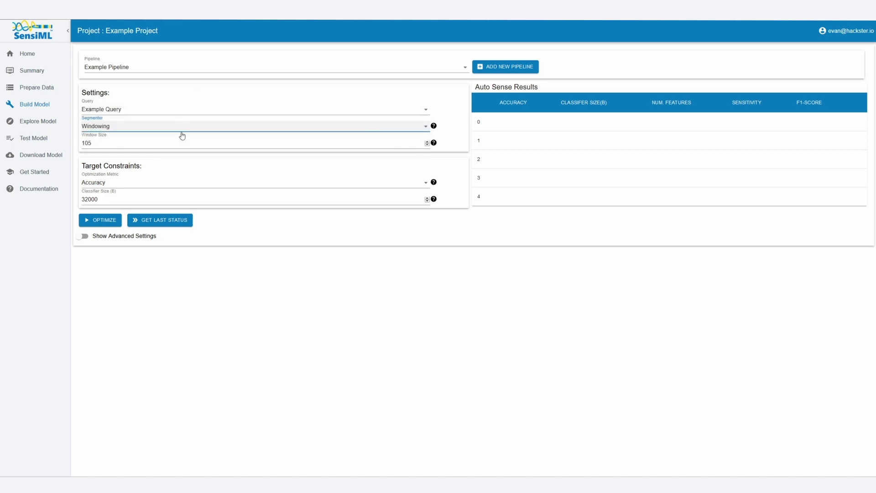
Set the optimization metric to f1-score with a 32000-byte classifier size limit
{"action": "left_click", "coordinate": [132, 183]}
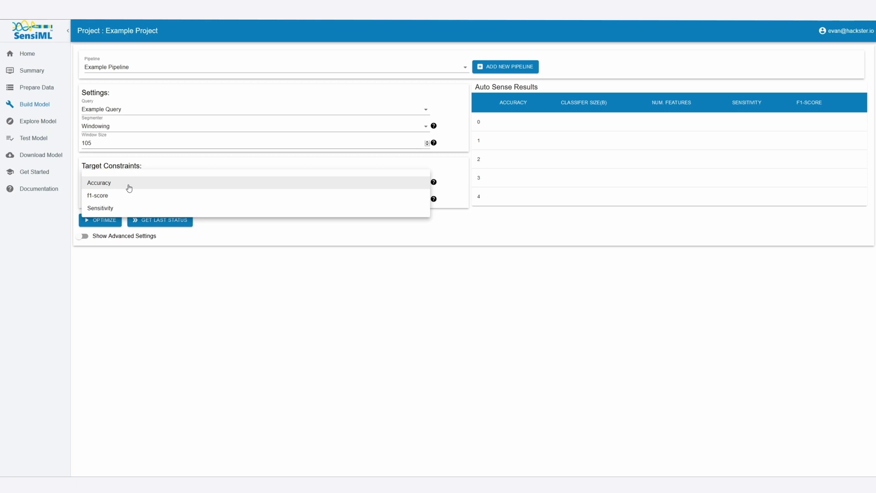
{"action": "left_click", "coordinate": [114, 197]}
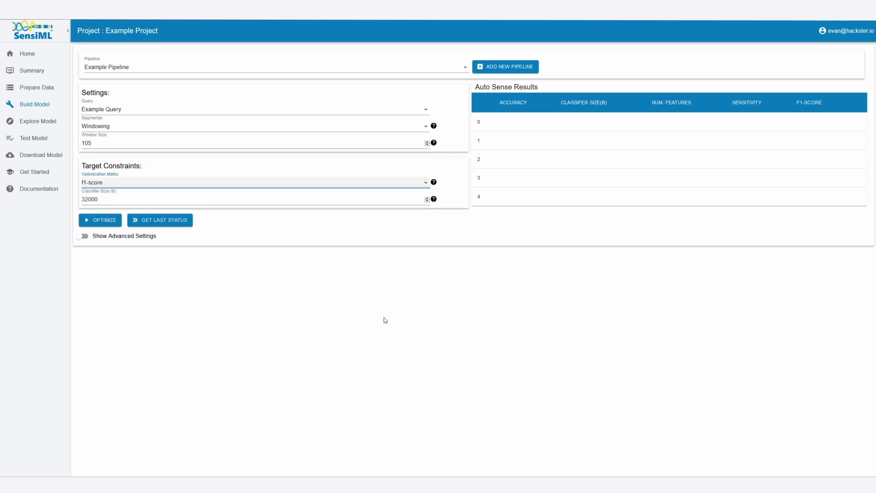
{"action": "left_click", "coordinate": [243, 184]}
{"action": "left_click", "coordinate": [402, 367]}
{"action": "left_click", "coordinate": [233, 201]}
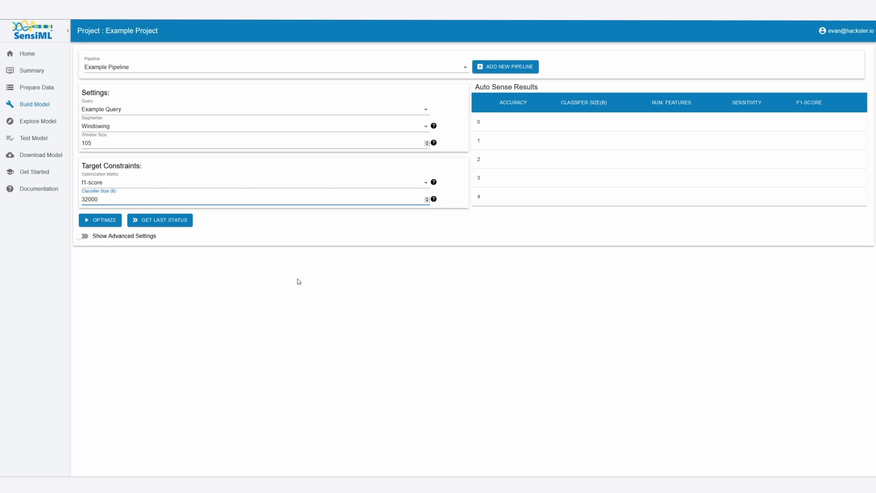
{"action": "left_click", "coordinate": [83, 236]}
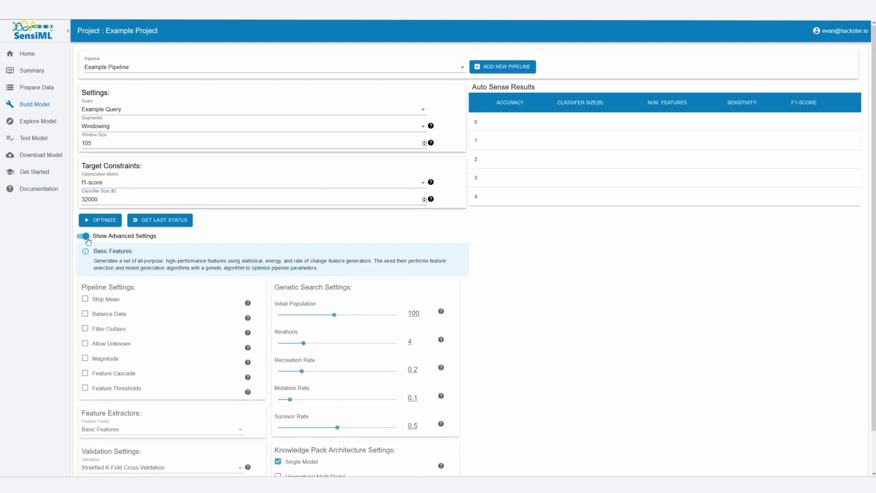
Review and hide the advanced settings, then optimize to get five 100%-accuracy pipelines
{"action": "scroll", "coordinate": [518, 313], "scroll_direction": "down", "scroll_amount": 1}
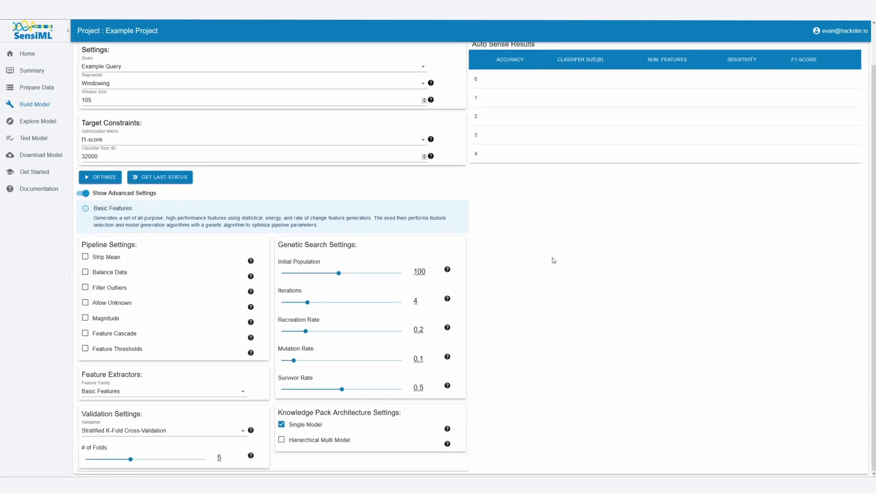
{"action": "scroll", "coordinate": [553, 288], "scroll_direction": "up", "scroll_amount": 1}
{"action": "scroll", "coordinate": [537, 338], "scroll_direction": "down", "scroll_amount": 1}
{"action": "left_click", "coordinate": [85, 192]}
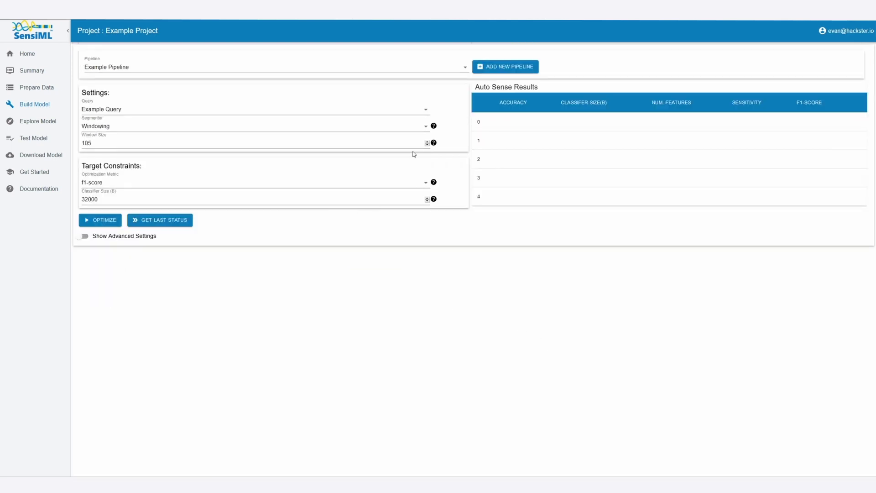
{"action": "left_click", "coordinate": [99, 220]}
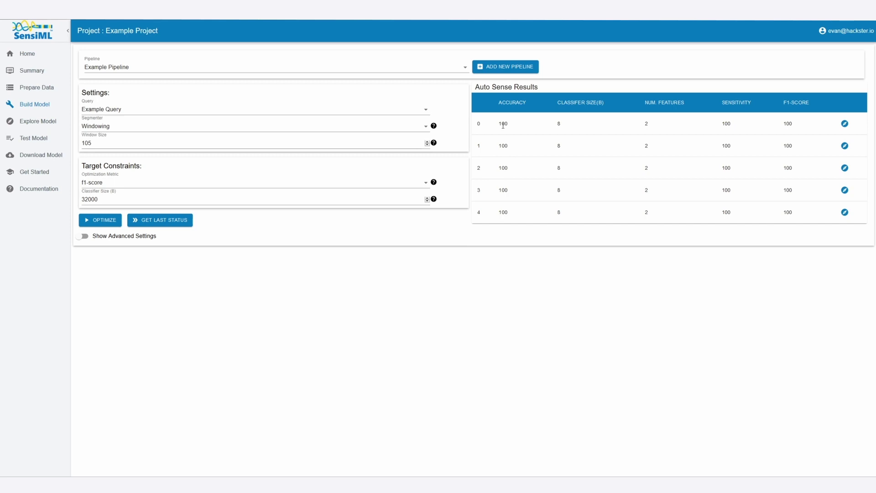
{"action": "left_click_drag", "start_coordinate": [502, 124], "coordinate": [727, 180]}
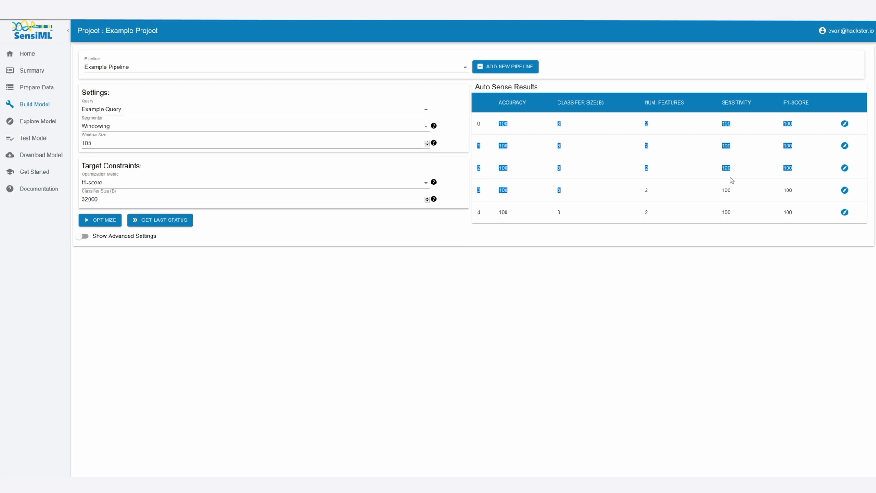
{"action": "left_click", "coordinate": [773, 189]}
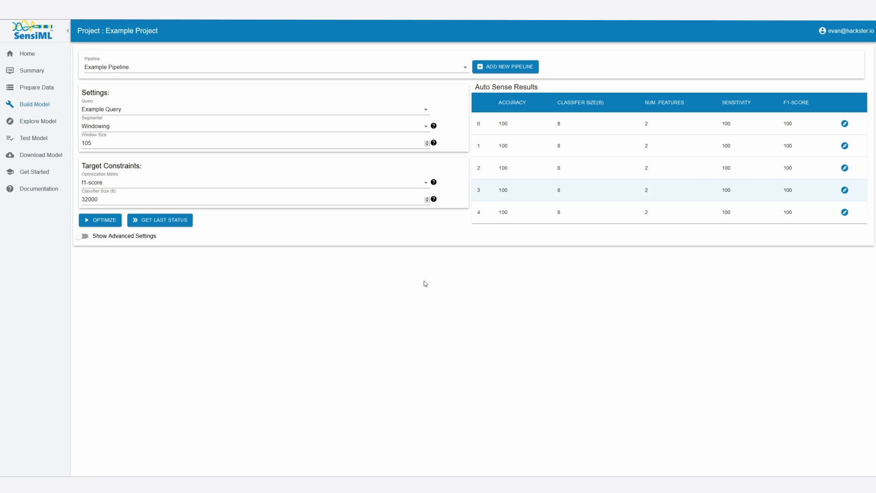
Review the rank_0 model's confusion matrix, feature, model and knowledge pack summaries
{"action": "left_click", "coordinate": [51, 122]}
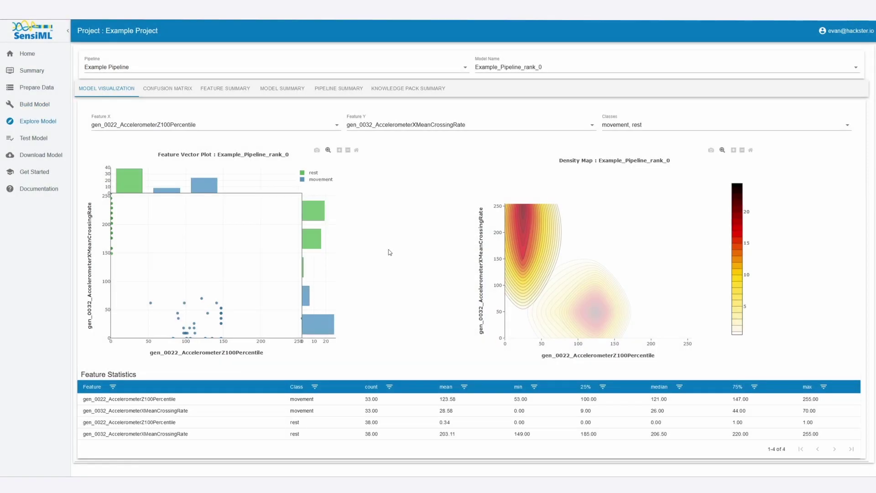
{"action": "mouse_move", "coordinate": [305, 216]}
{"action": "left_click", "coordinate": [167, 88]}
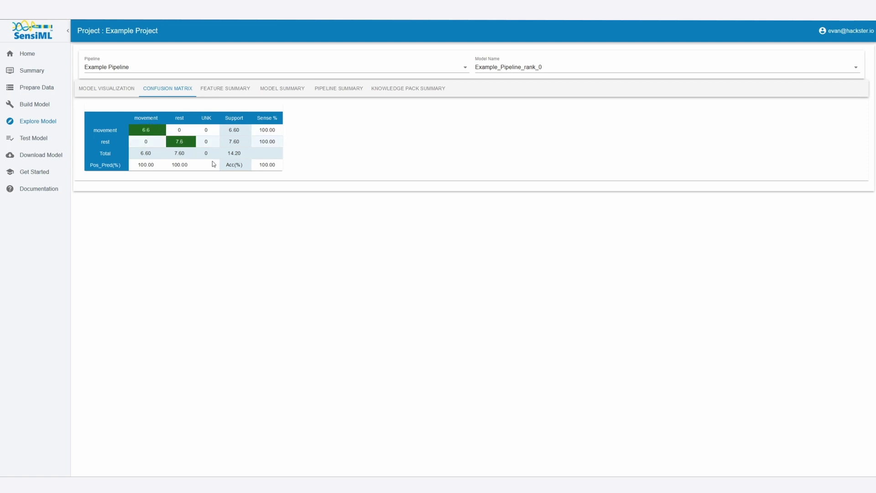
{"action": "left_click", "coordinate": [214, 96]}
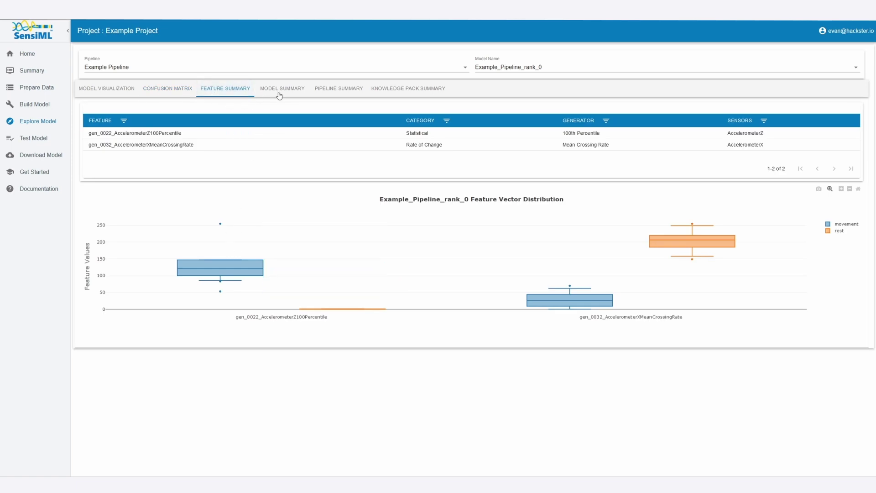
{"action": "left_click", "coordinate": [279, 95]}
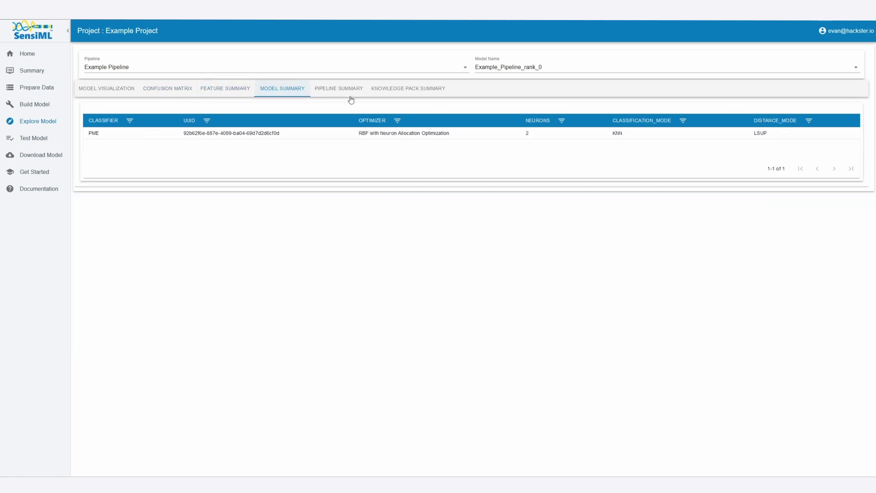
{"action": "left_click", "coordinate": [406, 97]}
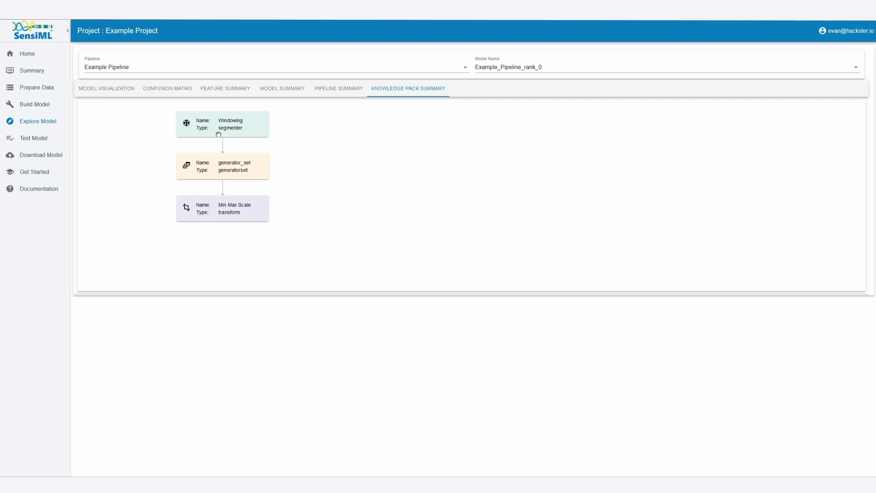
{"action": "left_click", "coordinate": [47, 138]}
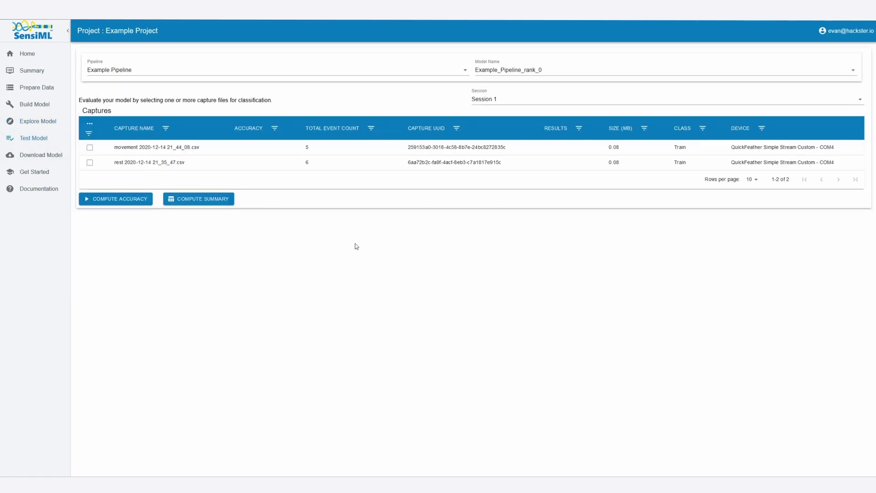
Target QuickFeather 1.5.0 hardware with FreeRTOS and Binary output format
{"action": "left_click", "coordinate": [50, 157]}
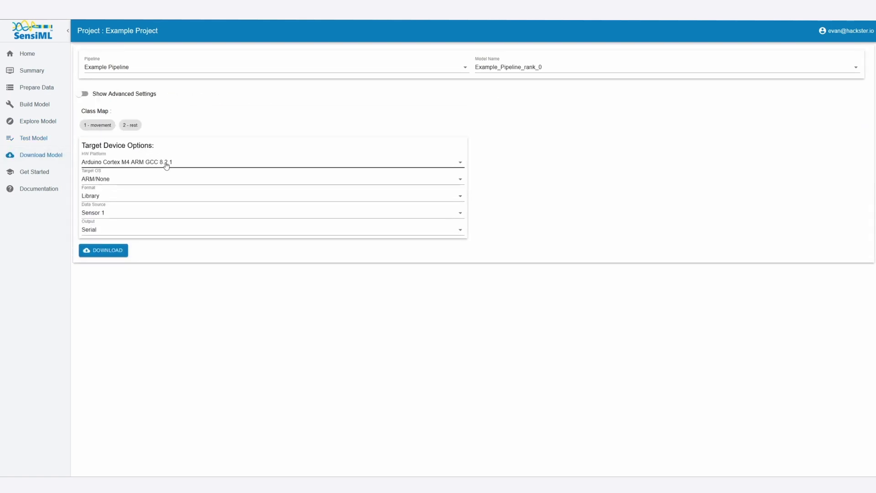
{"action": "left_click", "coordinate": [165, 163]}
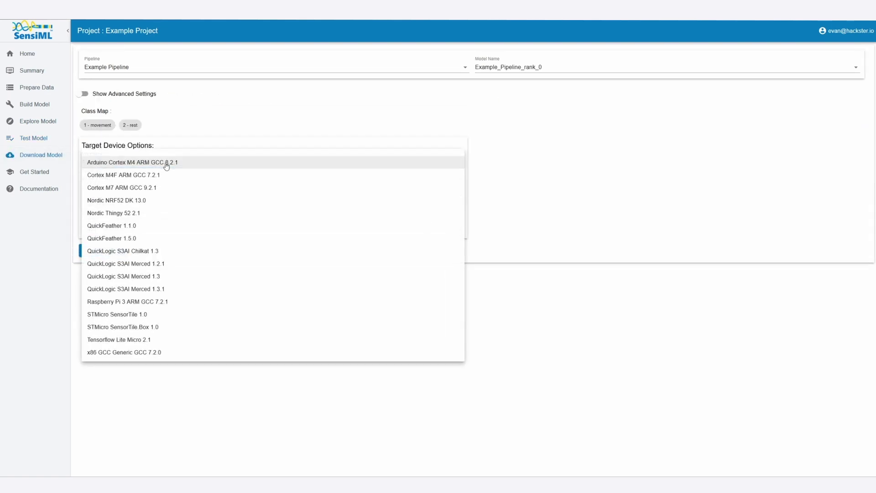
{"action": "left_click", "coordinate": [179, 241]}
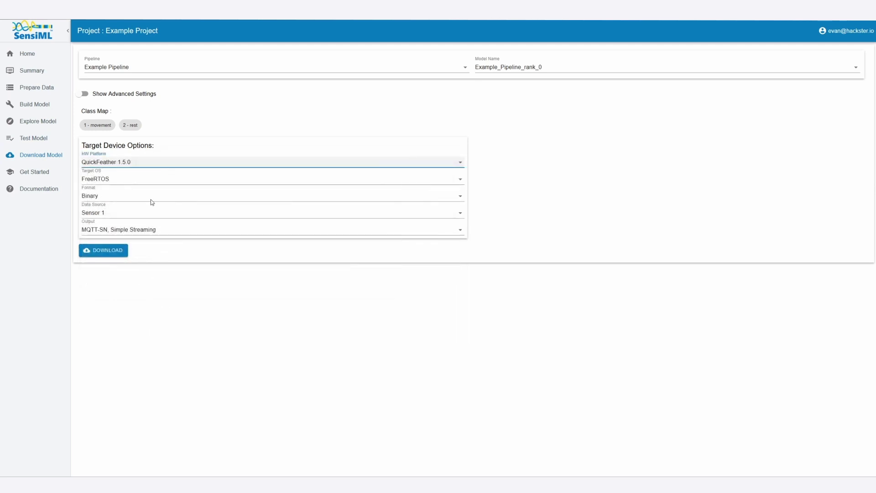
{"action": "left_click", "coordinate": [112, 180]}
{"action": "left_click", "coordinate": [118, 197]}
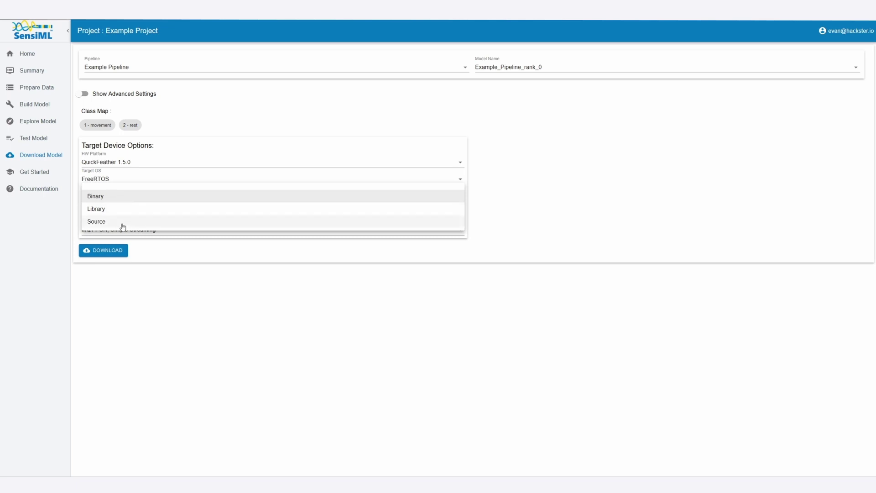
{"action": "left_click", "coordinate": [121, 196]}
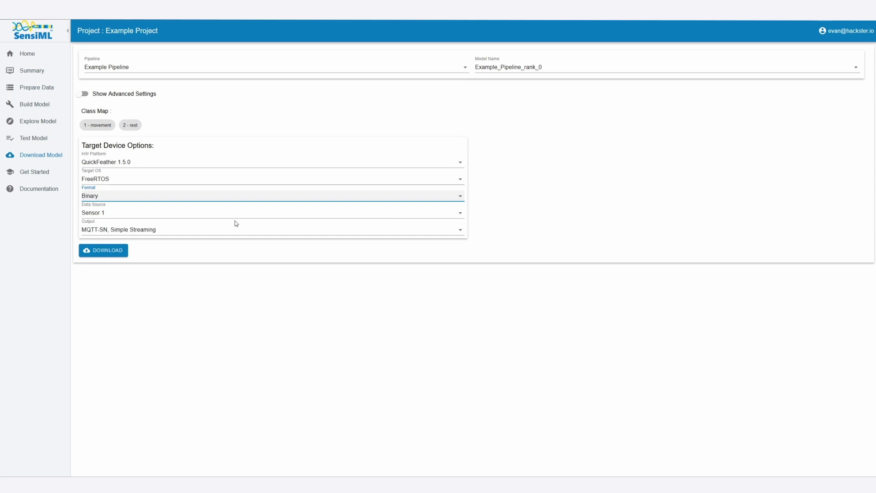
{"action": "left_click", "coordinate": [200, 199]}
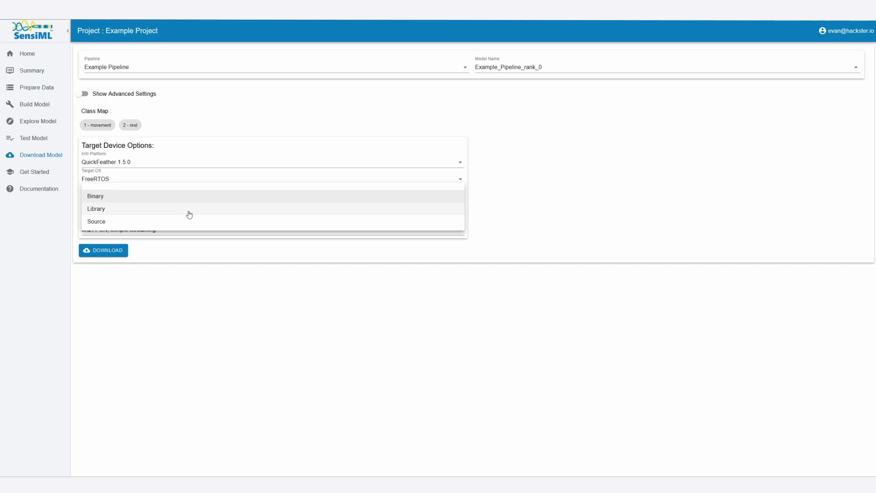
{"action": "left_click", "coordinate": [254, 303]}
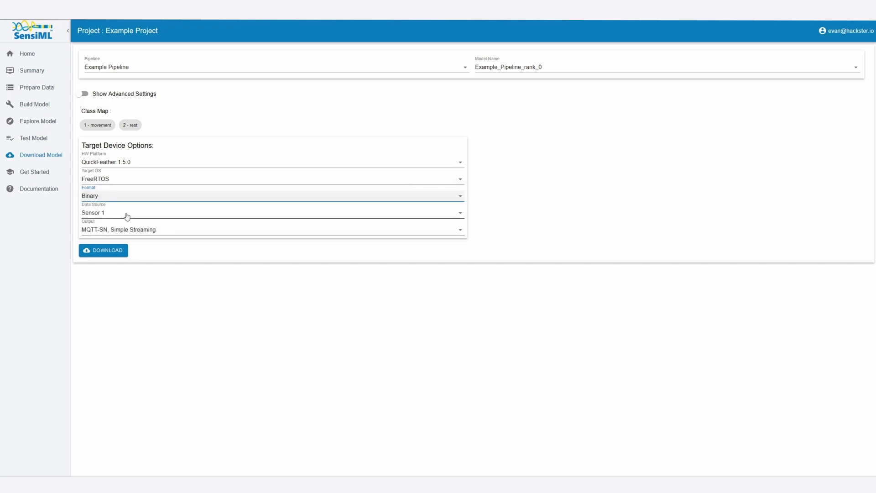
Use Sensor 1 with Simple Streaming output only, and download the knowledge pack
{"action": "left_click", "coordinate": [126, 213]}
{"action": "left_click", "coordinate": [144, 250]}
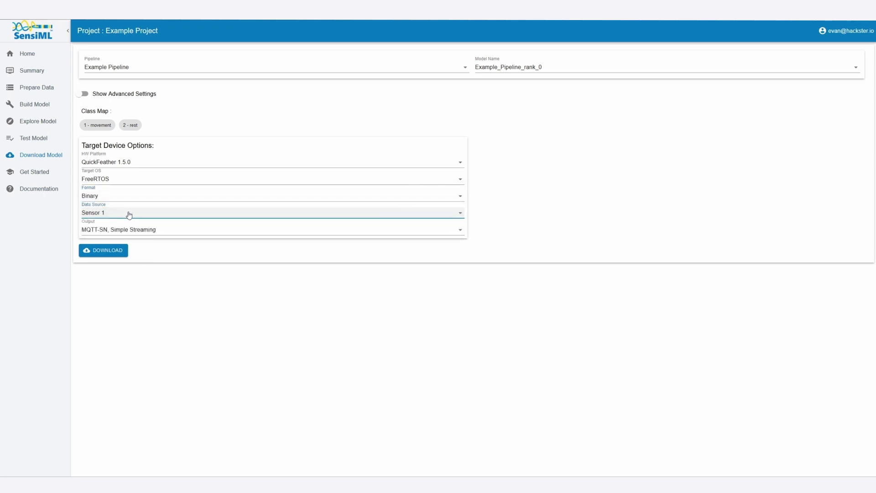
{"action": "left_click", "coordinate": [148, 235]}
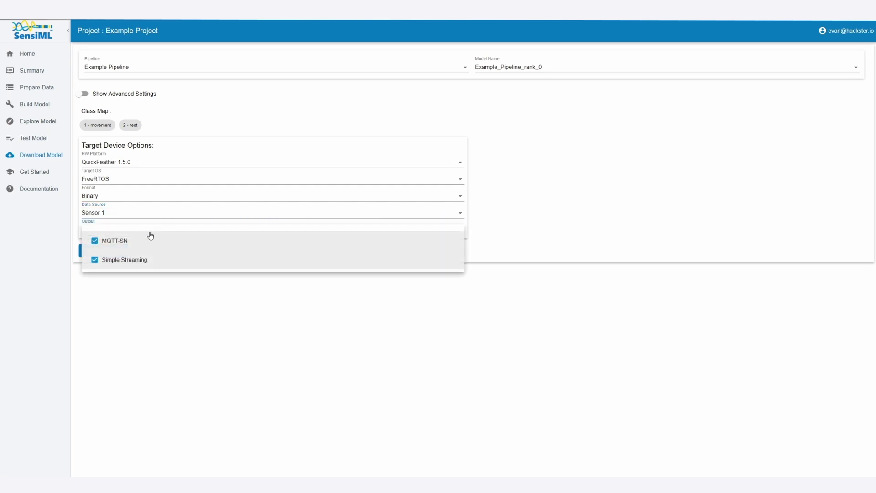
{"action": "left_click", "coordinate": [95, 240]}
{"action": "left_click", "coordinate": [179, 319]}
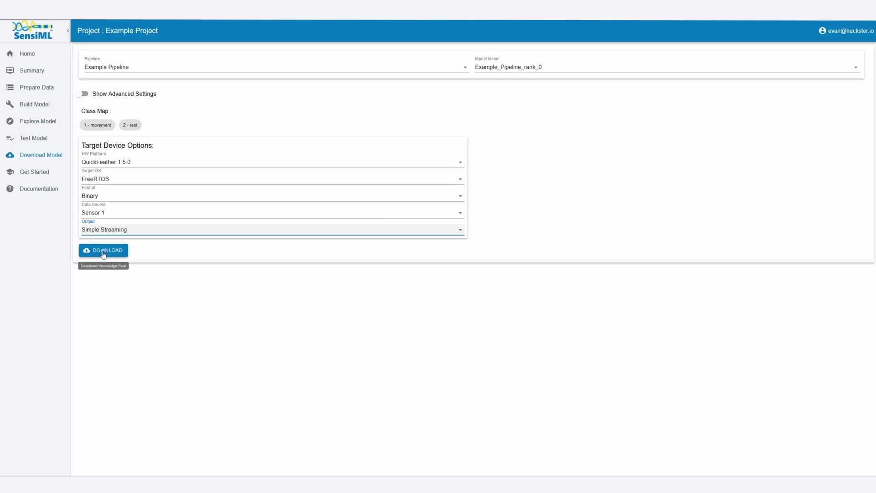
{"action": "left_click", "coordinate": [104, 254]}
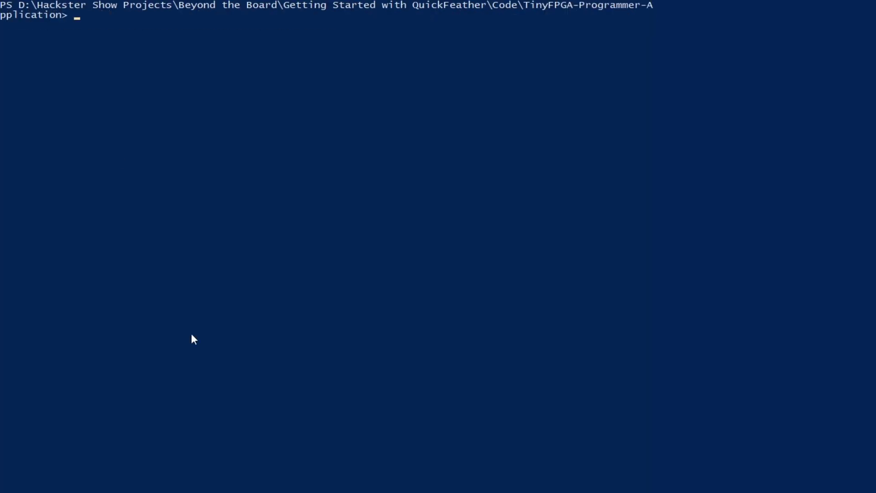
Rerun the tinyfpga-programmer-gui.py command to flash the downloaded .bin onto the board
{"action": "type", "text": "py"}
{"action": "key", "text": "Up"}
{"action": "key", "text": "Left"}
{"action": "key", "text": "Left"}
{"action": "key", "text": "Left"}
{"action": "key", "text": "Left"}
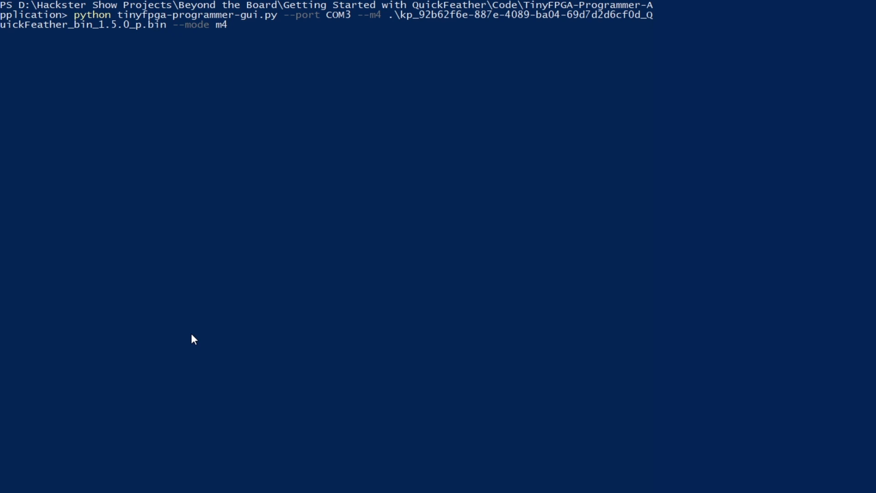
{"action": "key", "text": "Left"}
{"action": "key", "text": "Left"}
{"action": "key", "text": "Left"}
{"action": "key", "text": "Left"}
{"action": "key", "text": "Left"}
{"action": "key", "text": "Left"}
{"action": "key", "text": "Left"}
{"action": "key", "text": "Left"}
{"action": "key", "text": "Return"}
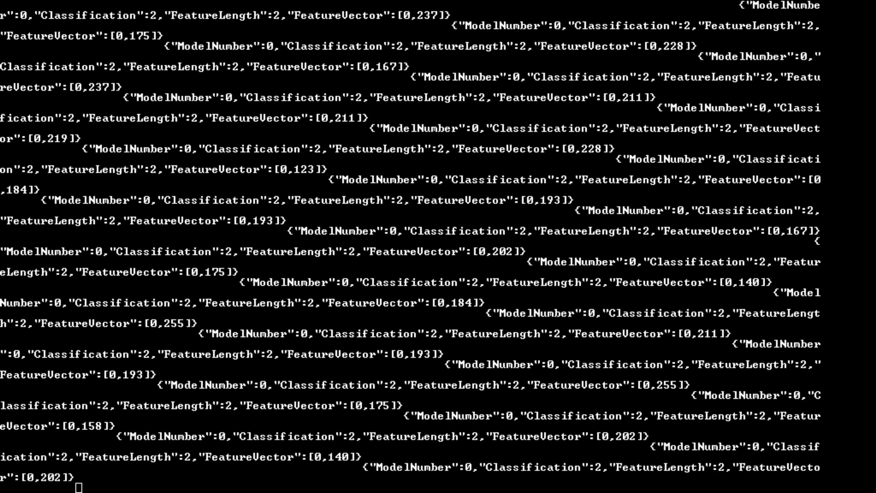
Pause and resume the Tera Term stream while watching Classification 2 and 1 results
{"action": "left_click_drag", "start_coordinate": [308, 354], "coordinate": [385, 354]}
{"action": "right_click", "coordinate": [401, 321]}
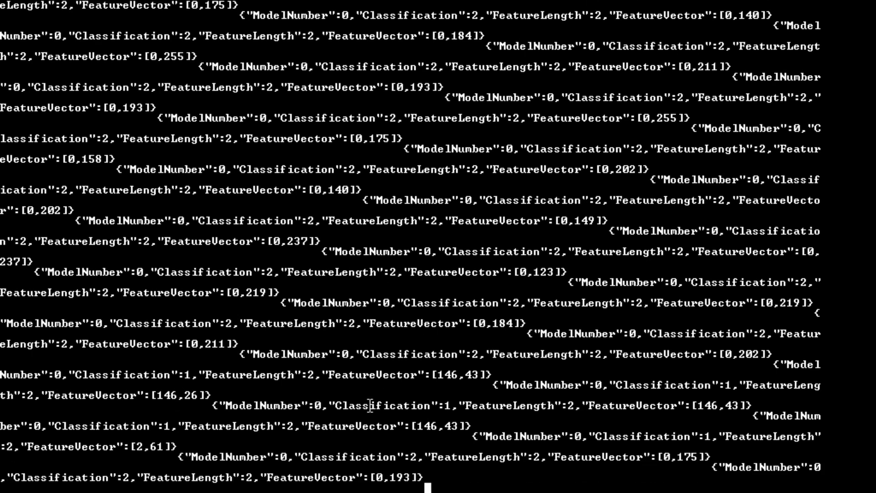
{"action": "left_click_drag", "start_coordinate": [370, 405], "coordinate": [463, 415]}
{"action": "left_click", "coordinate": [457, 412]}
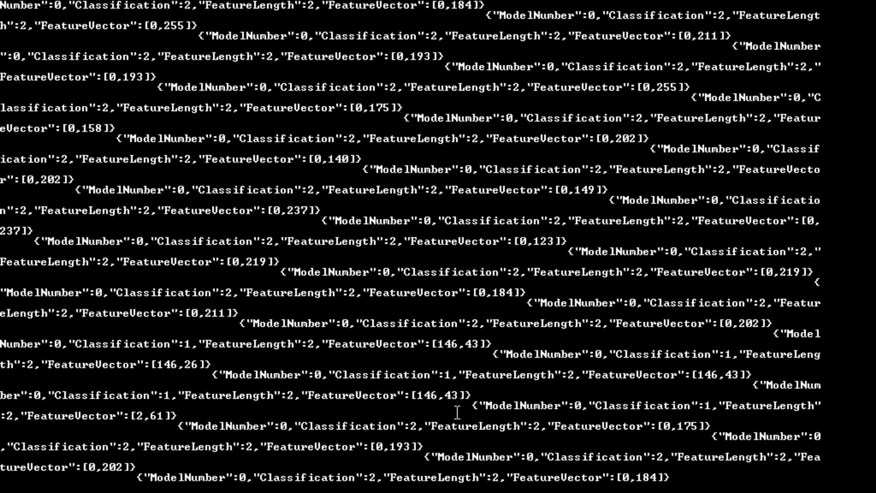